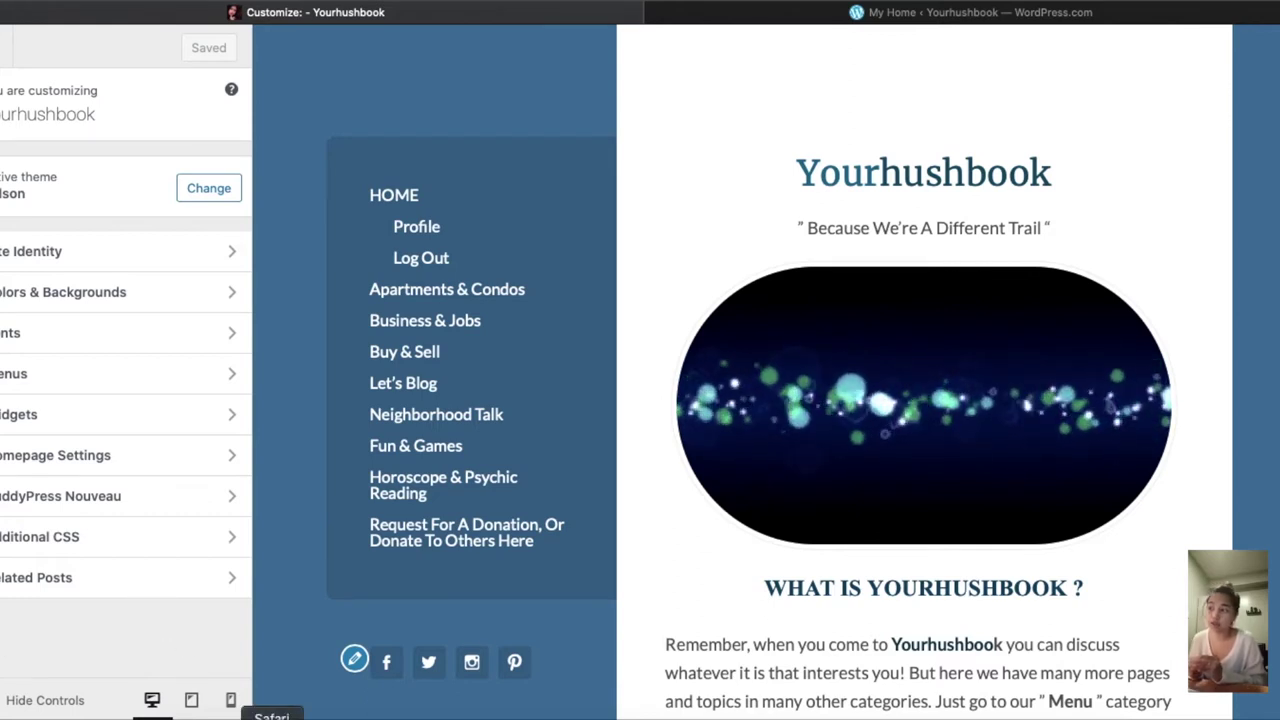
Preview the Yourhushbook site at phone size and scroll through the preview
left_click(233, 701)
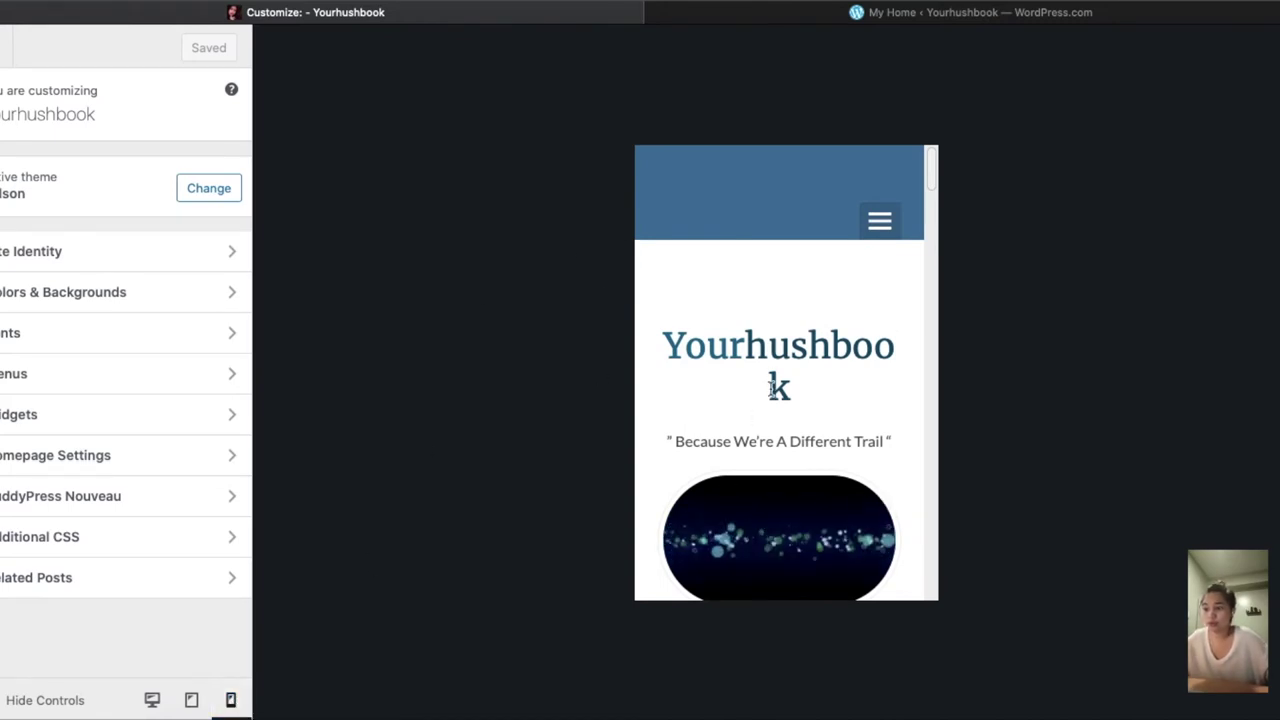
scroll(775, 392, "down", 3)
scroll(775, 392, "down", 5)
scroll(777, 392, "down", 1)
scroll(777, 392, "down", 5)
scroll(779, 393, "down", 3)
scroll(779, 393, "up", 5)
scroll(800, 403, "up", 10)
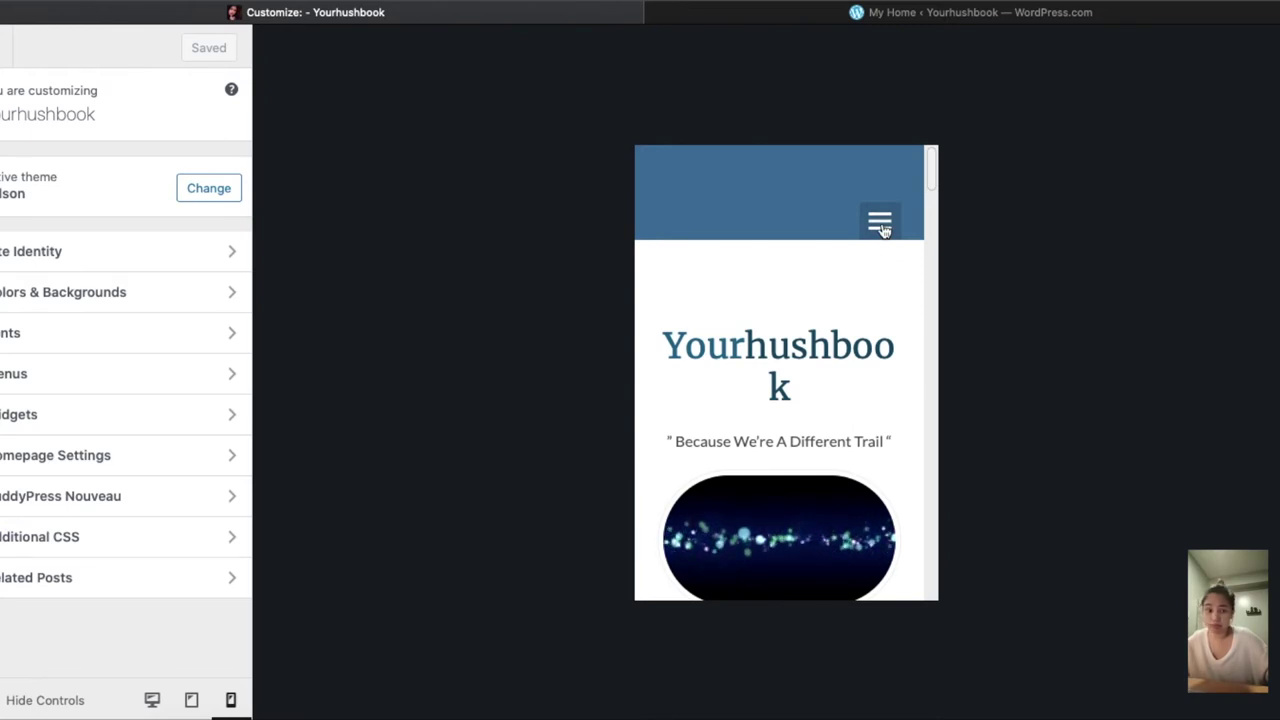
Scroll the phone preview to the footer and back, then switch to the My Home tab
scroll(772, 455, "down", 1)
scroll(772, 465, "down", 5)
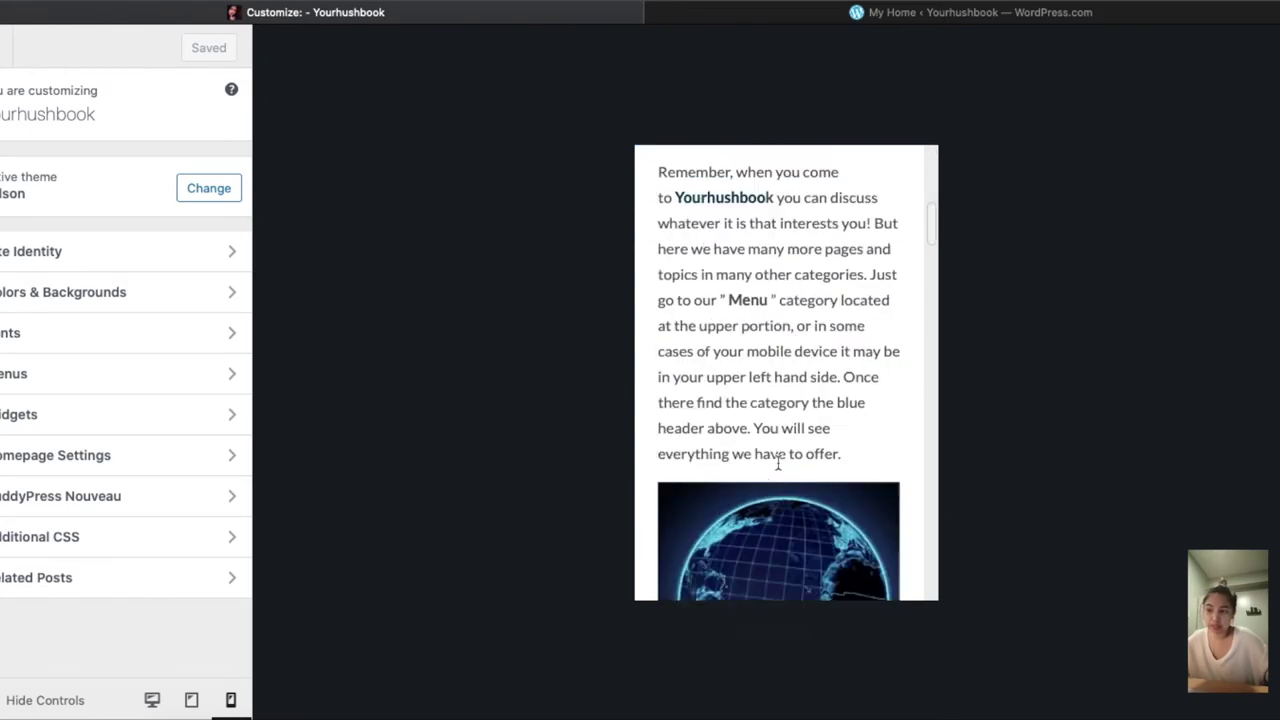
scroll(778, 468, "down", 5)
scroll(779, 469, "down", 10)
scroll(782, 470, "up", 1)
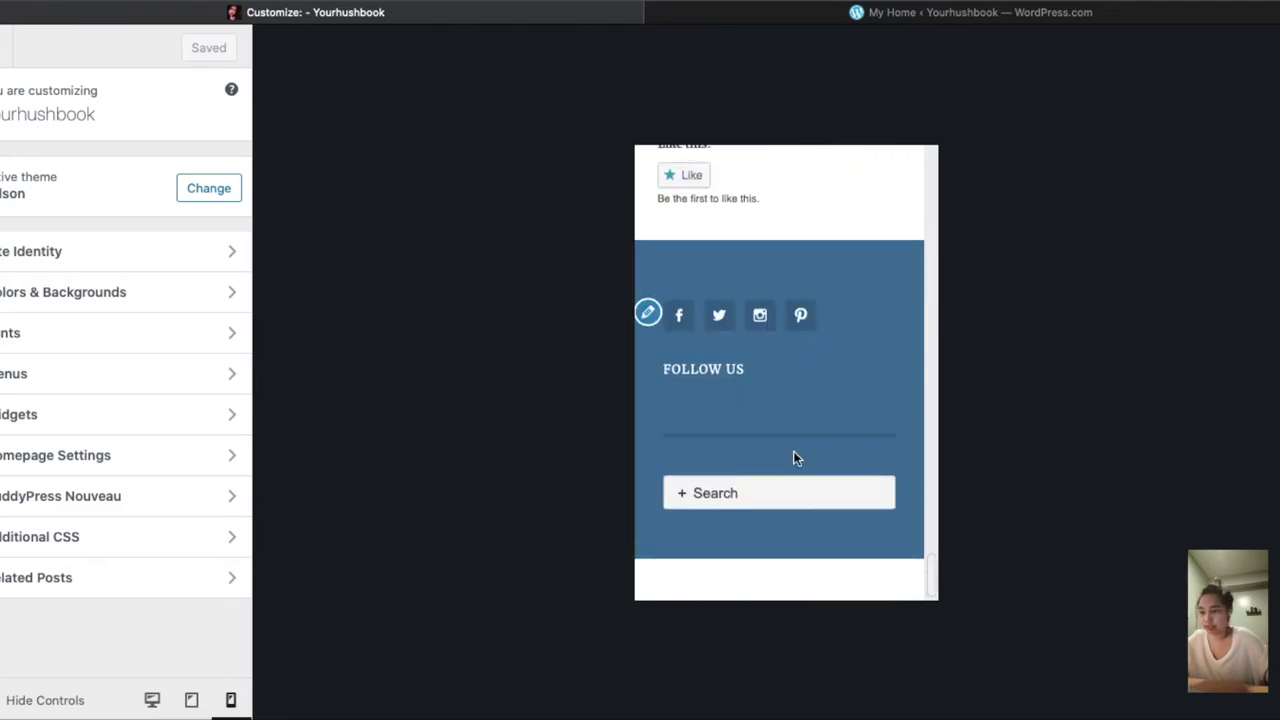
scroll(793, 455, "up", 10)
scroll(785, 440, "up", 5)
scroll(782, 435, "up", 5)
scroll(781, 431, "up", 3)
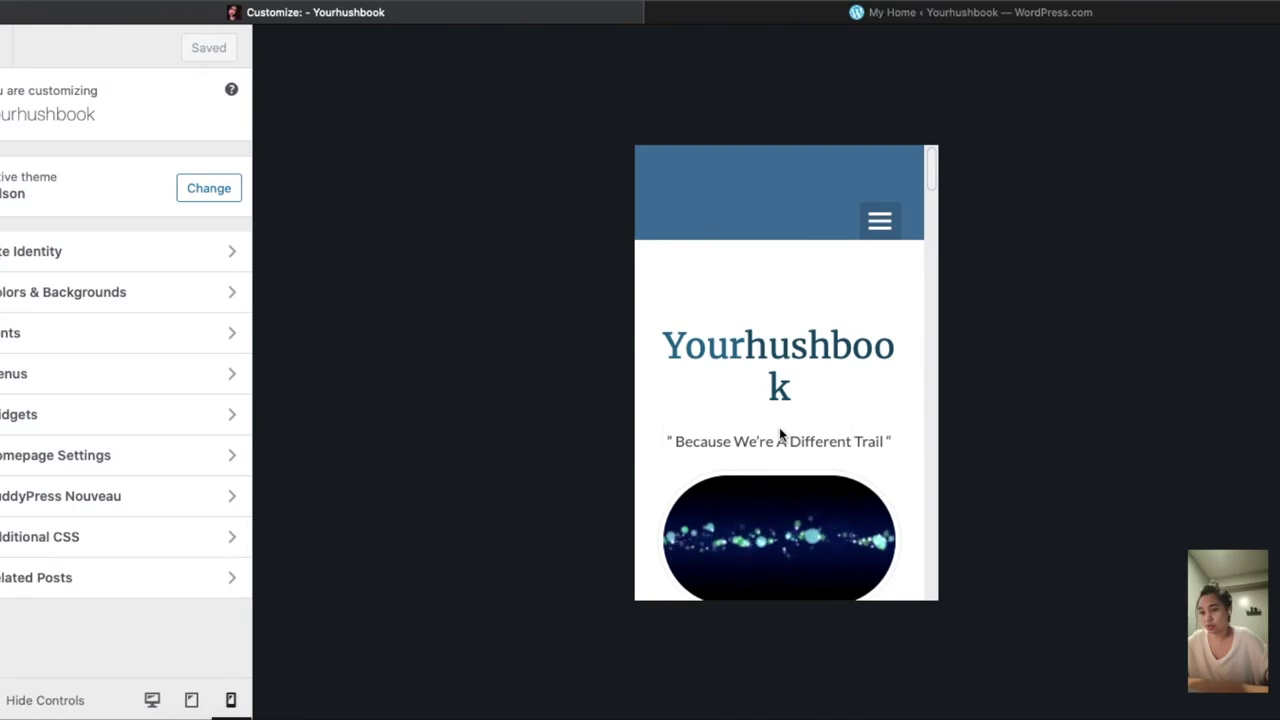
left_click(770, 18)
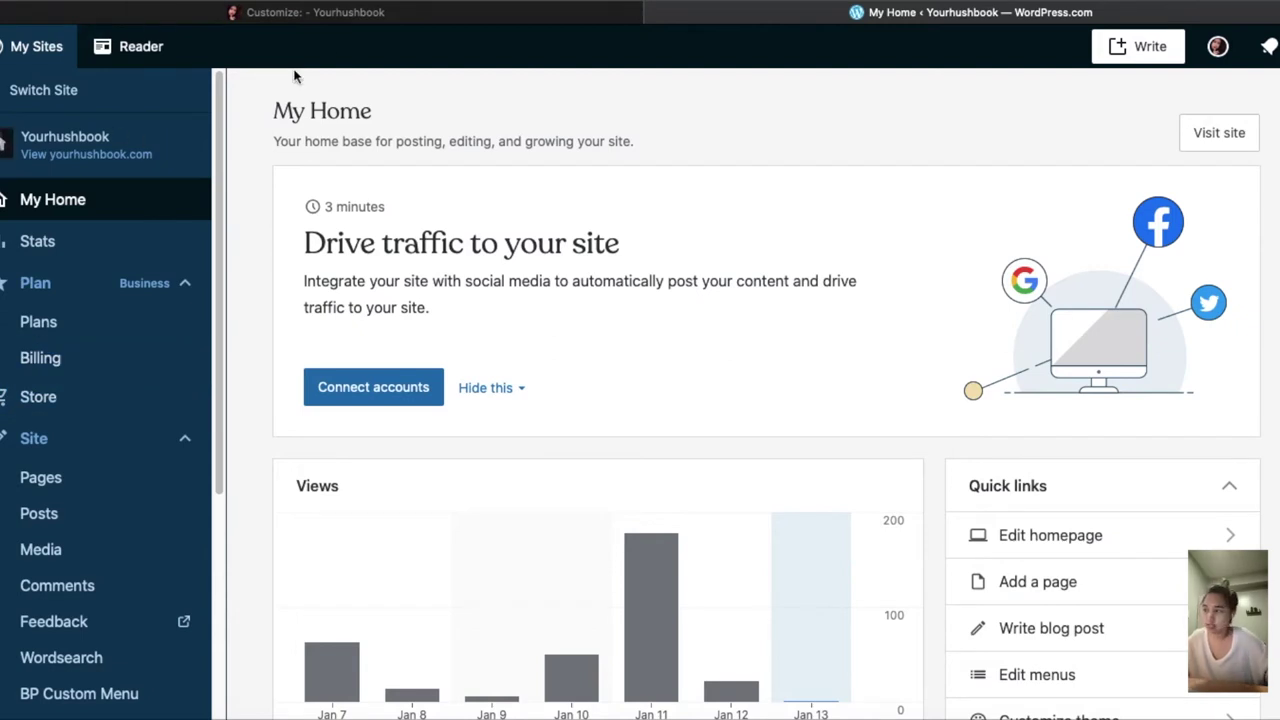
Open Yourhushbook's WP Admin dashboard in a new tab from the My Home sidebar
scroll(140, 470, "down", 3)
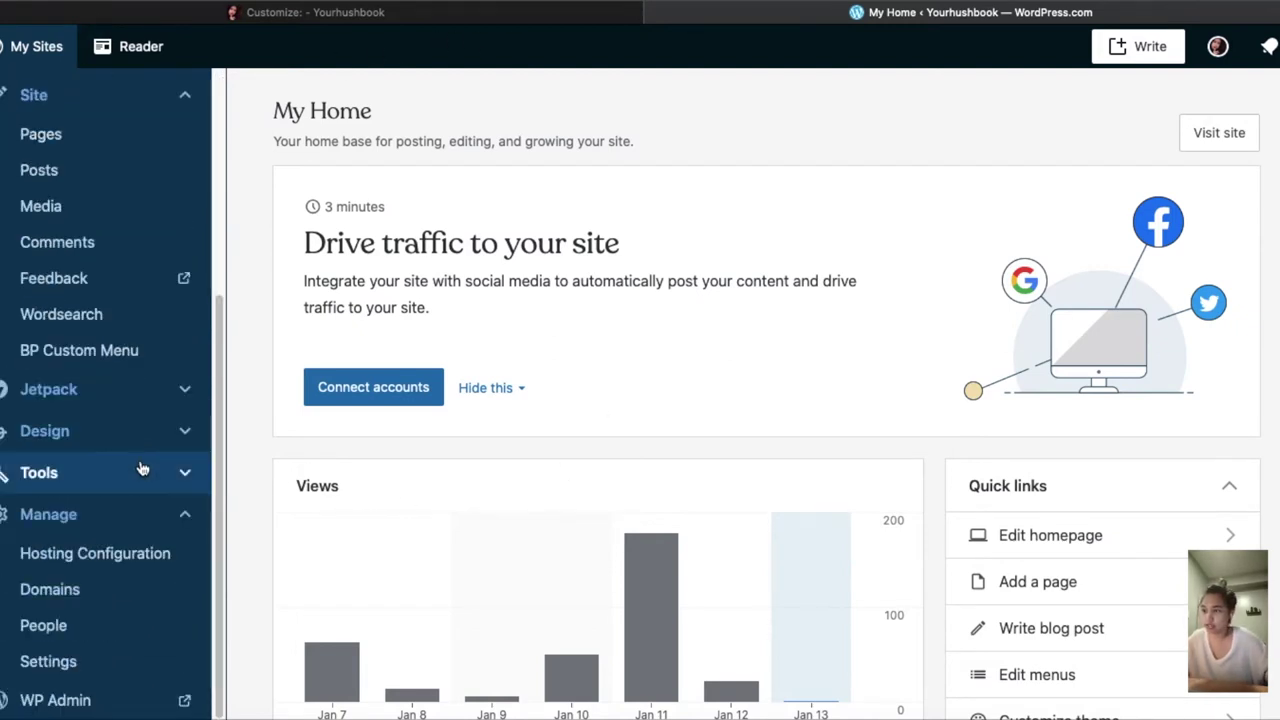
scroll(137, 466, "up", 1)
scroll(120, 200, "up", 2)
scroll(118, 167, "down", 1)
scroll(108, 180, "down", 2)
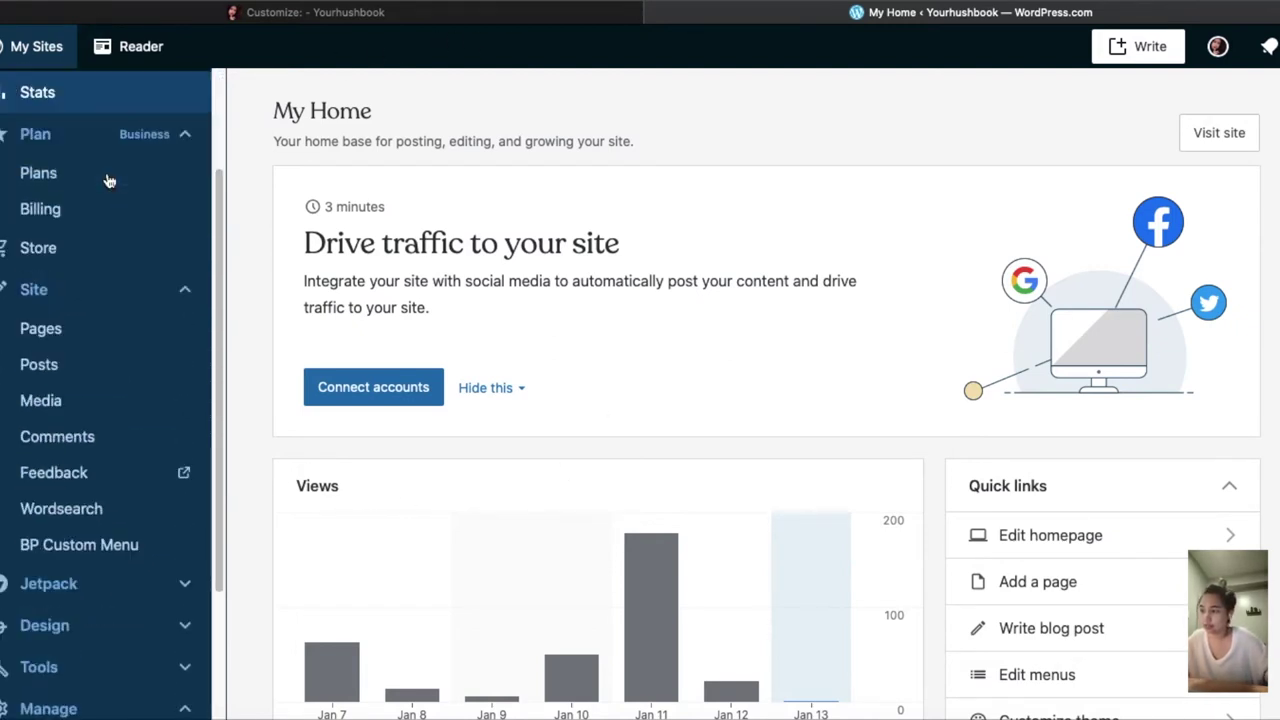
scroll(98, 210, "down", 3)
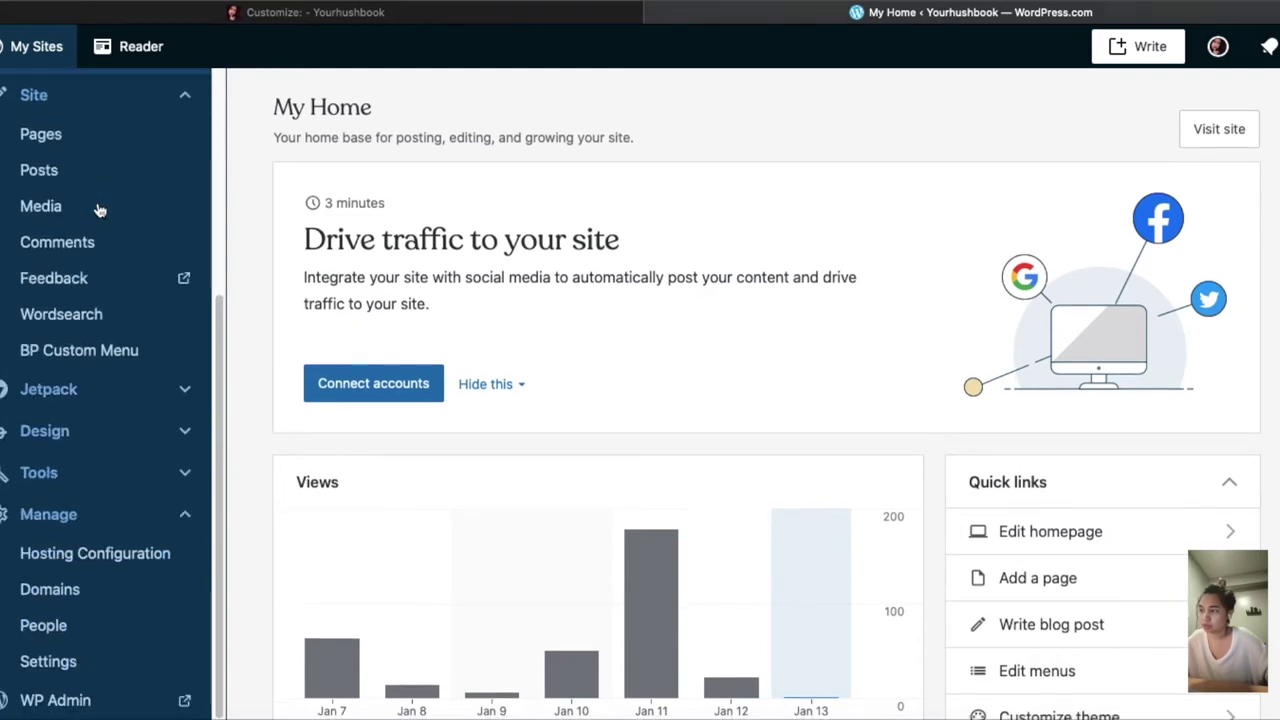
scroll(78, 375, "down", 1)
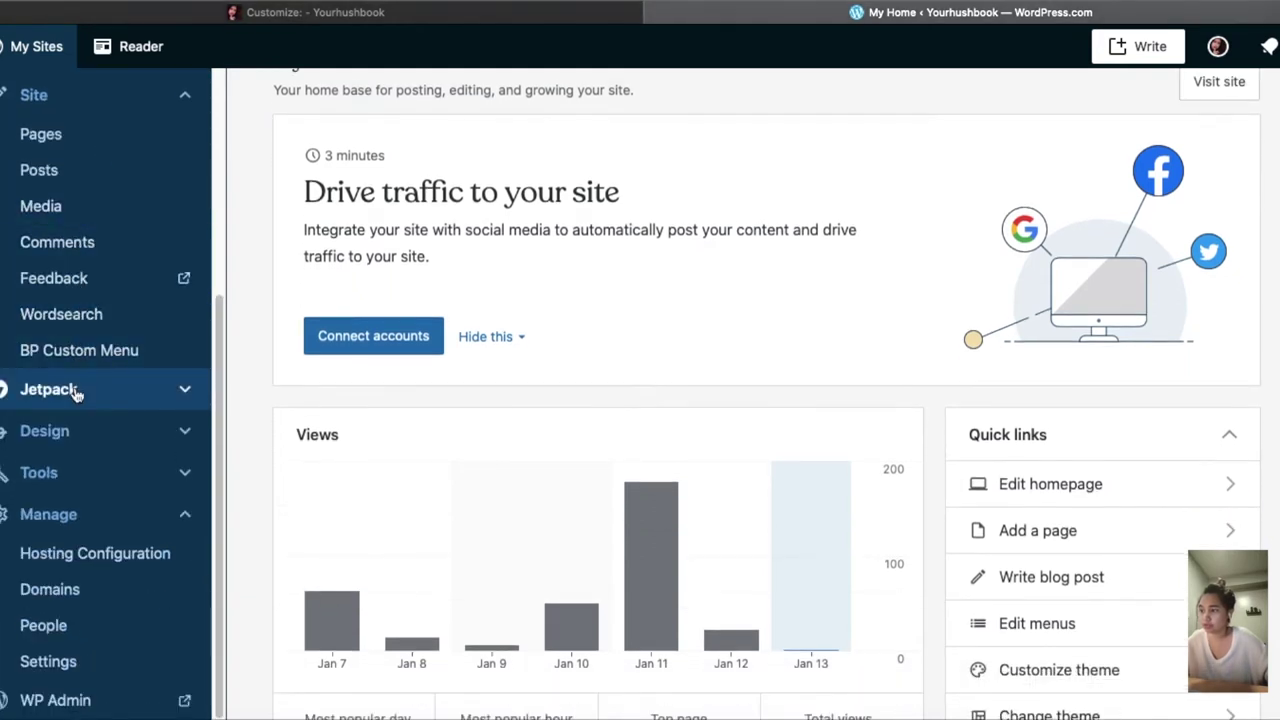
scroll(75, 392, "down", 1)
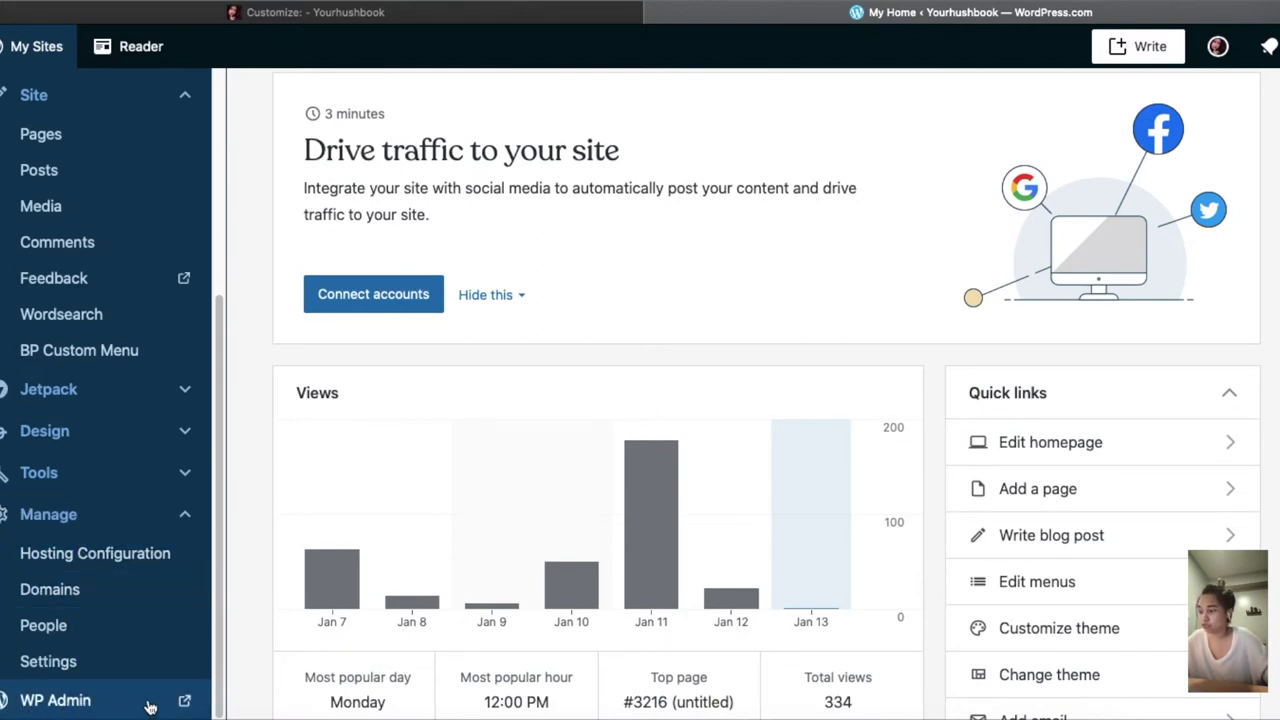
left_click(184, 704)
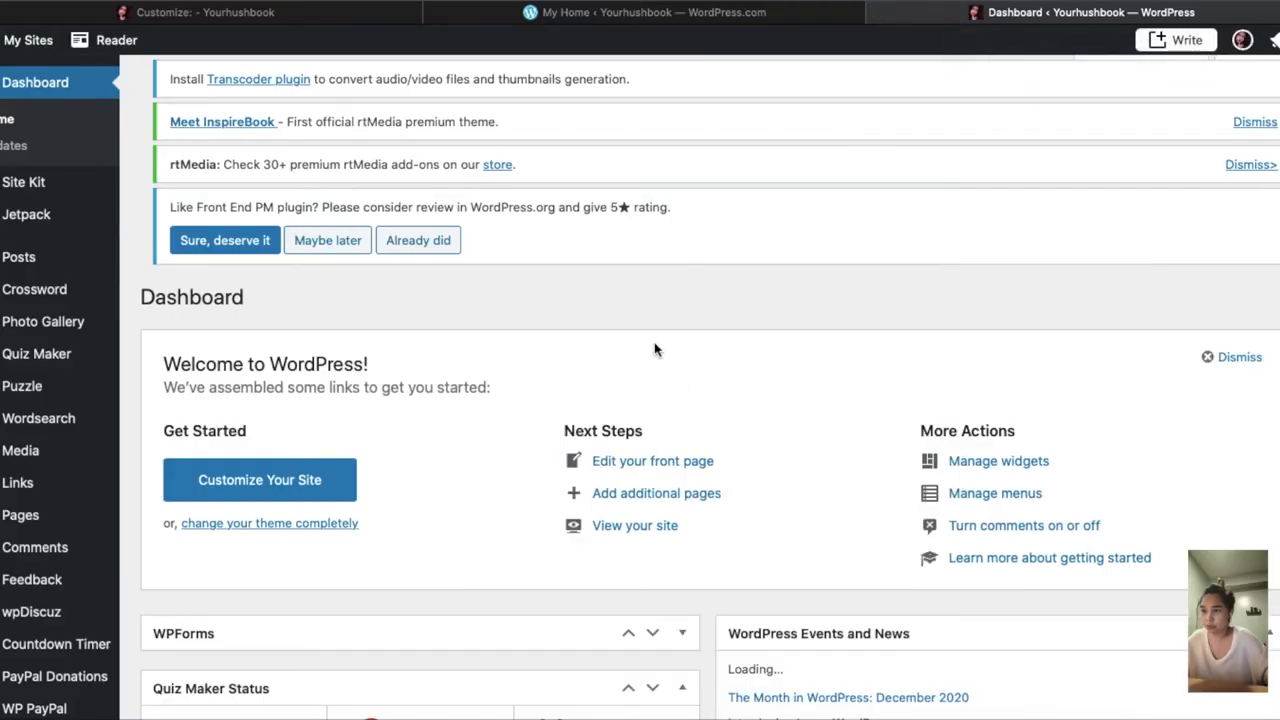
mouse_move(18, 483)
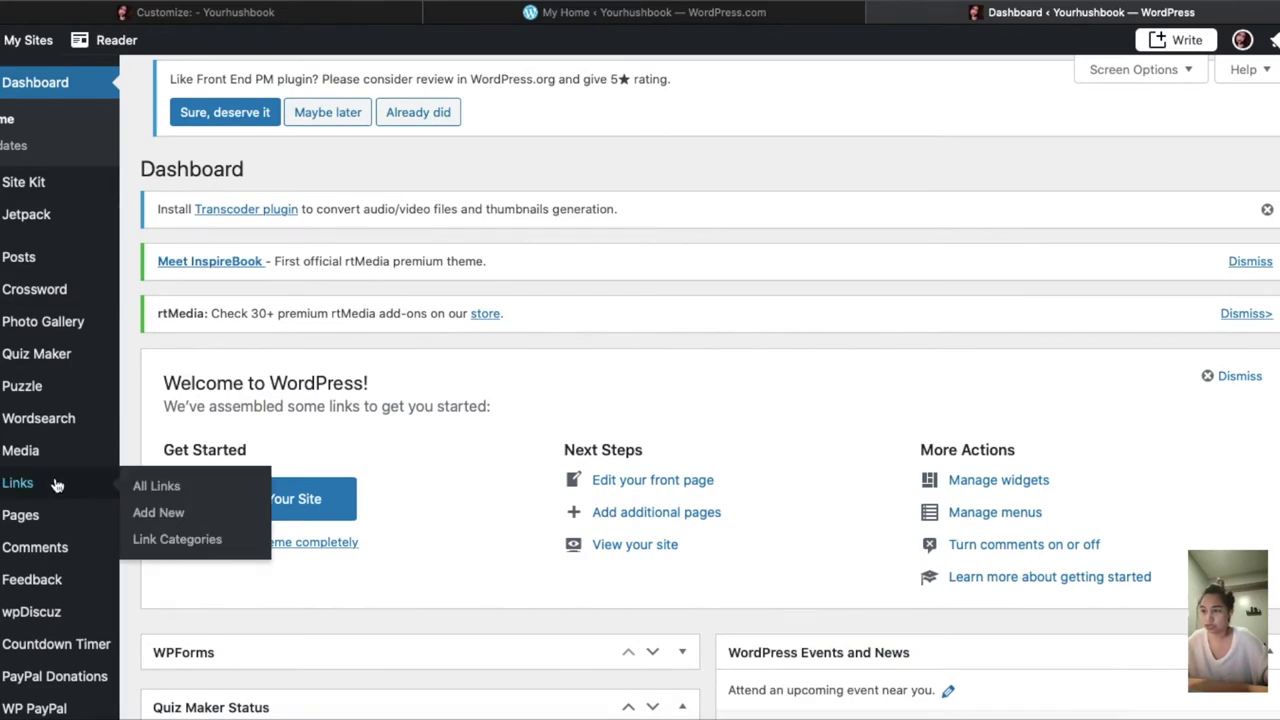
Scroll down the WP Admin dashboard sidebar toward the AMP settings entry
scroll(43, 322, "down", 1)
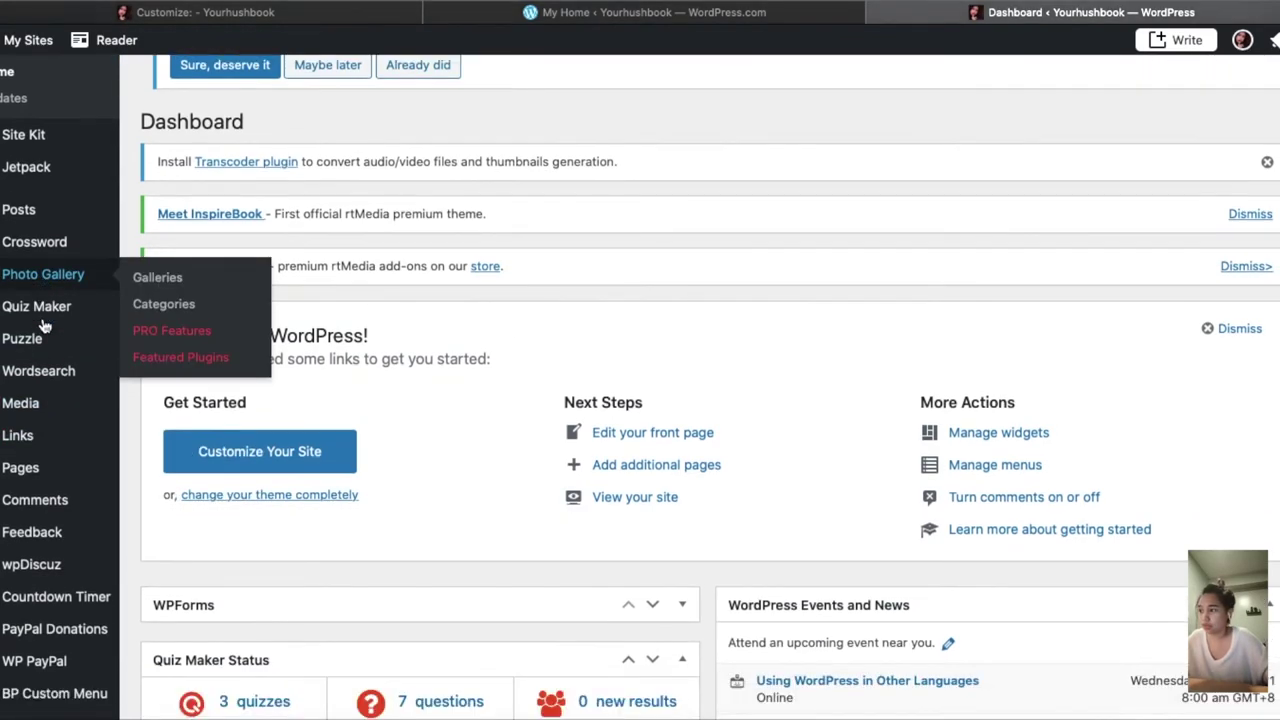
scroll(44, 316, "down", 1)
scroll(247, 344, "down", 5)
scroll(180, 366, "down", 3)
scroll(177, 366, "down", 1)
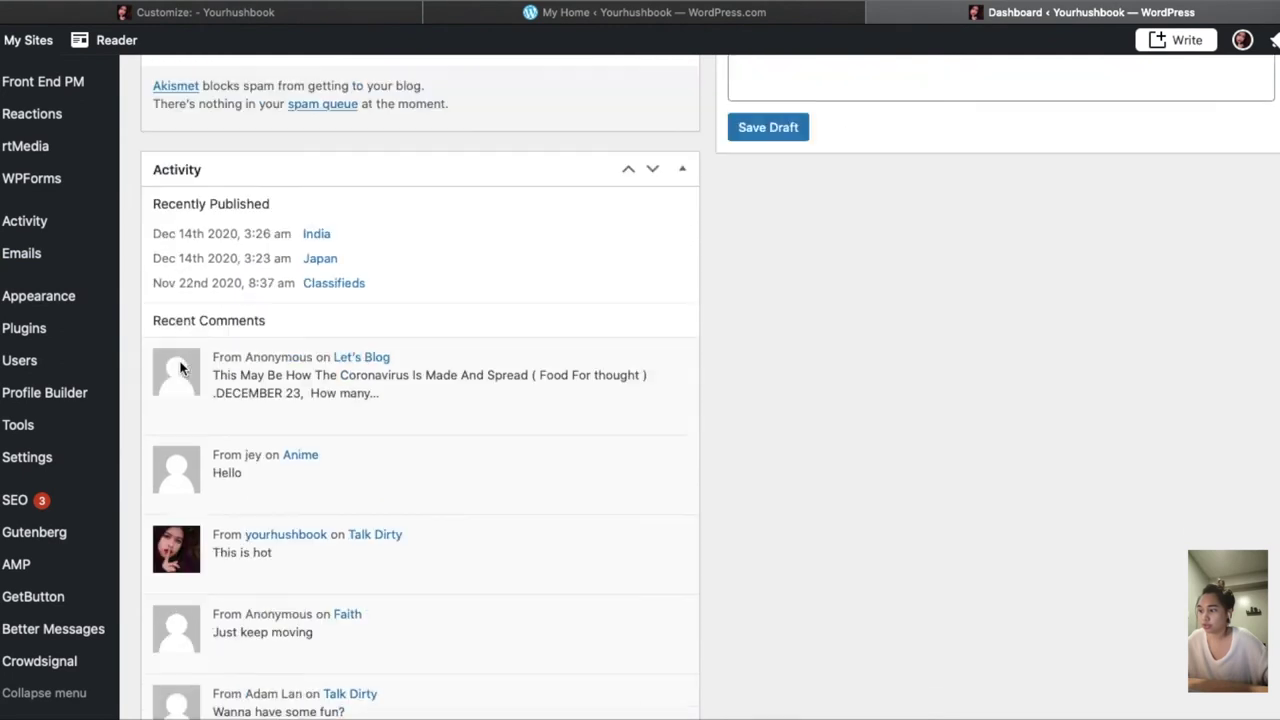
scroll(138, 321, "down", 1)
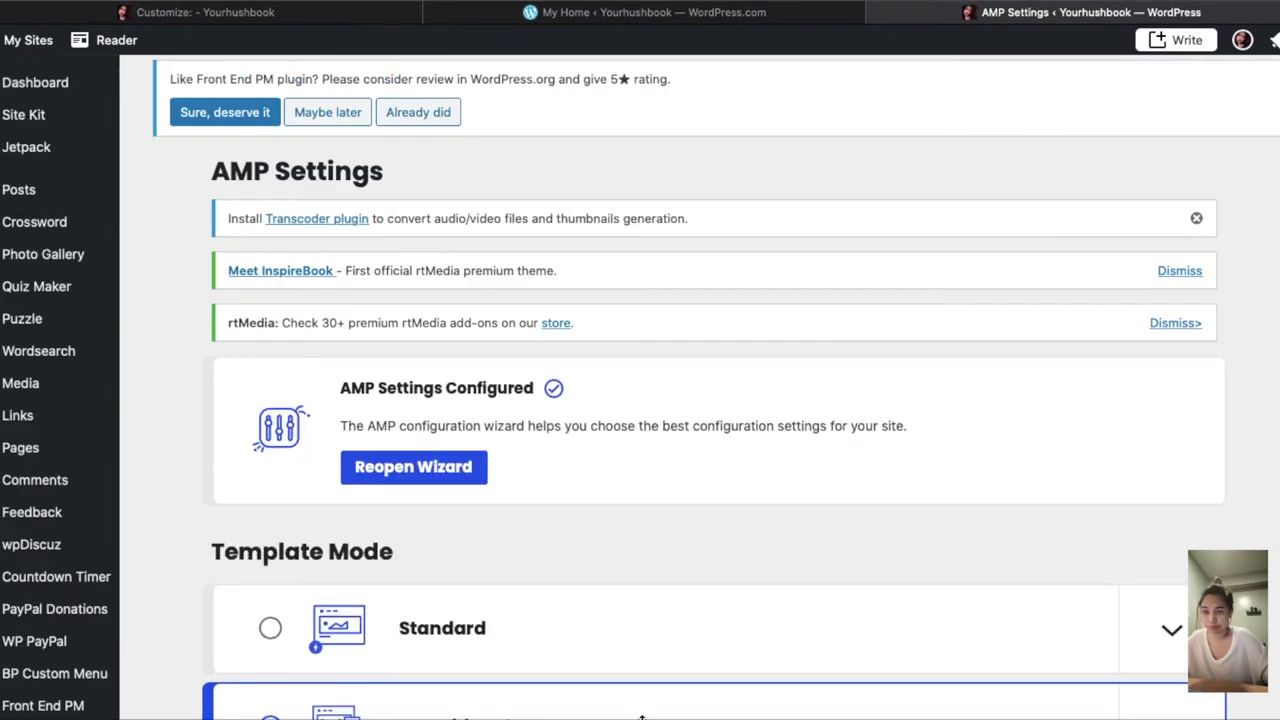
Scroll to AMP Advanced Settings and highlight the 'Redirect mobile visitors to AMP' option
scroll(620, 542, "down", 3)
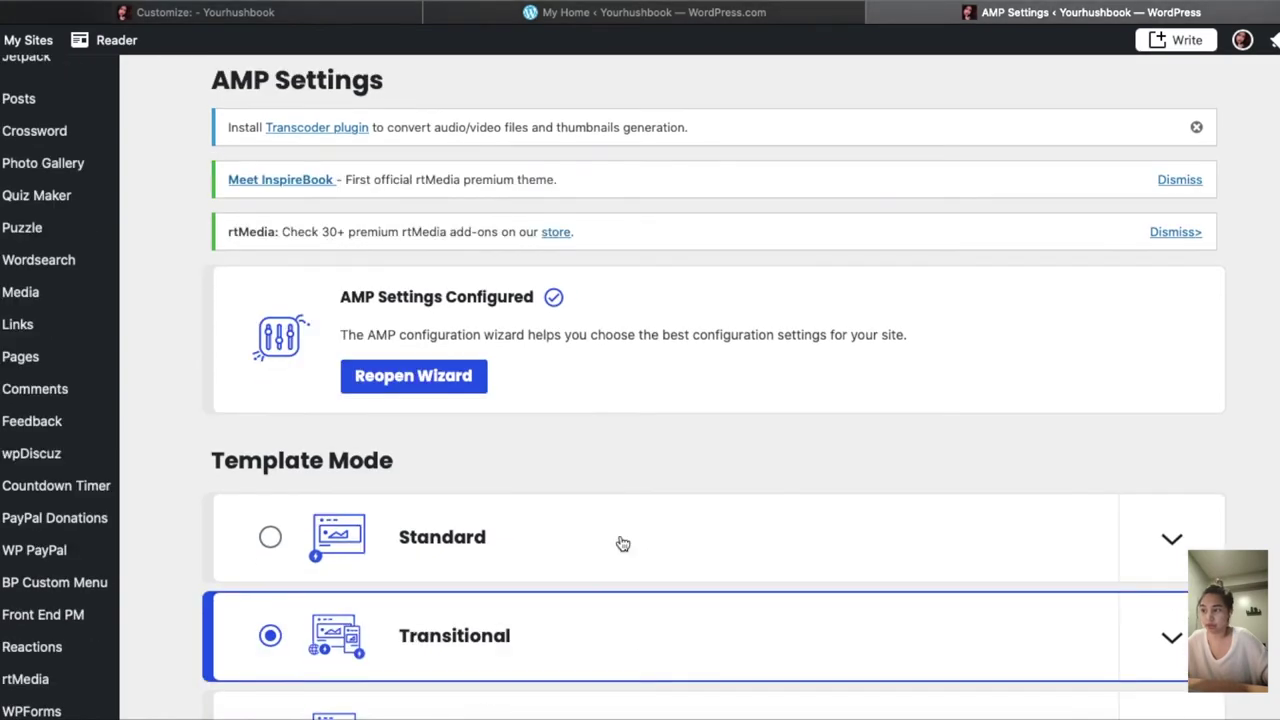
scroll(620, 542, "down", 3)
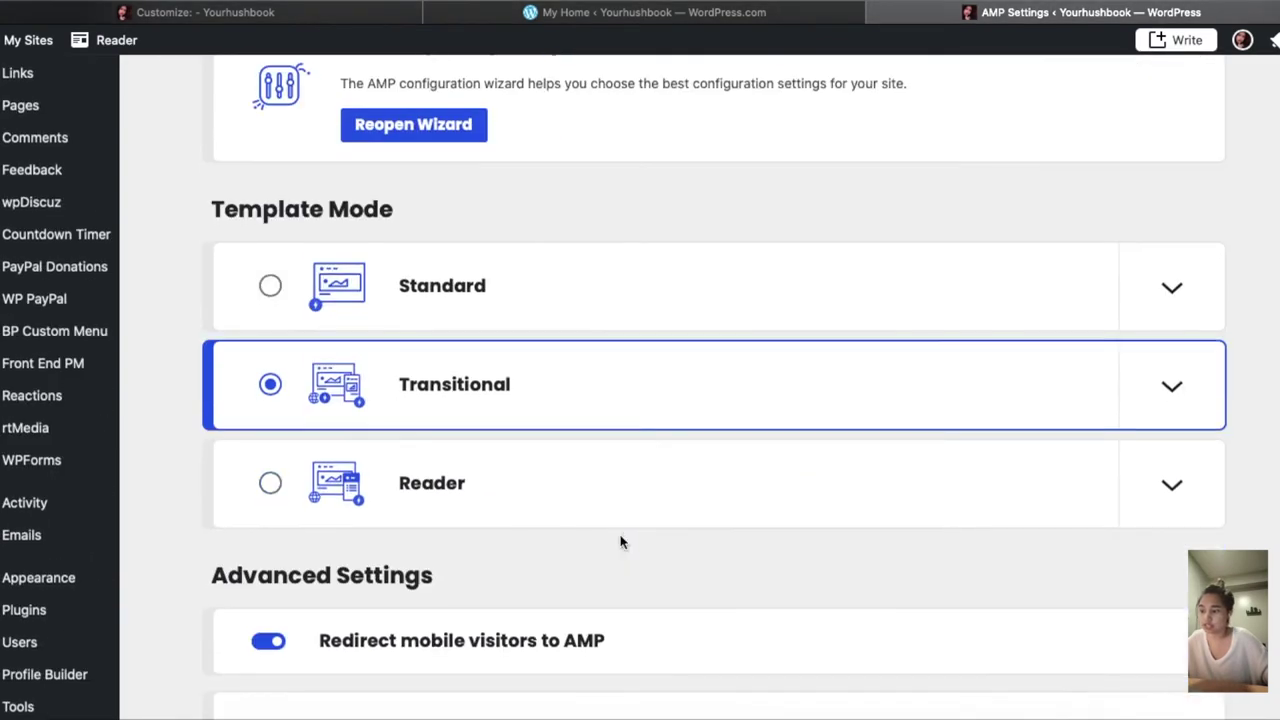
scroll(620, 542, "down", 1)
scroll(488, 615, "down", 2)
left_click_drag(212, 431, 480, 433)
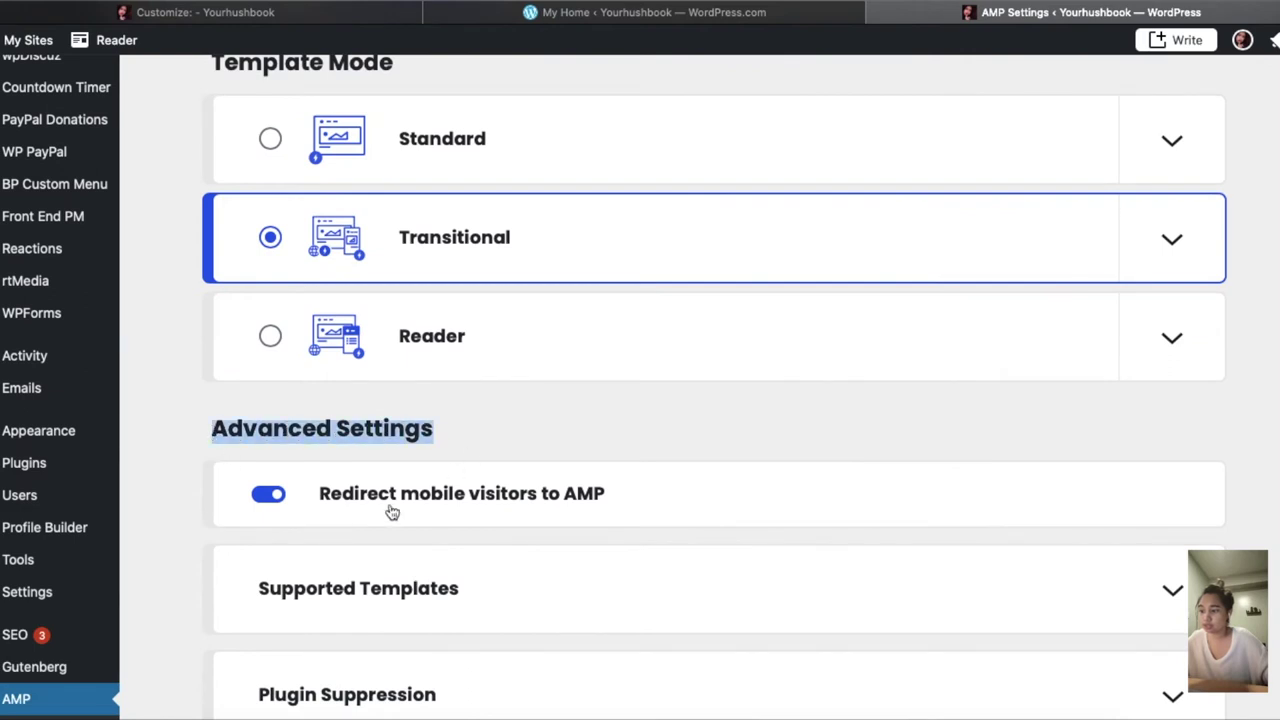
left_click_drag(624, 496, 323, 493)
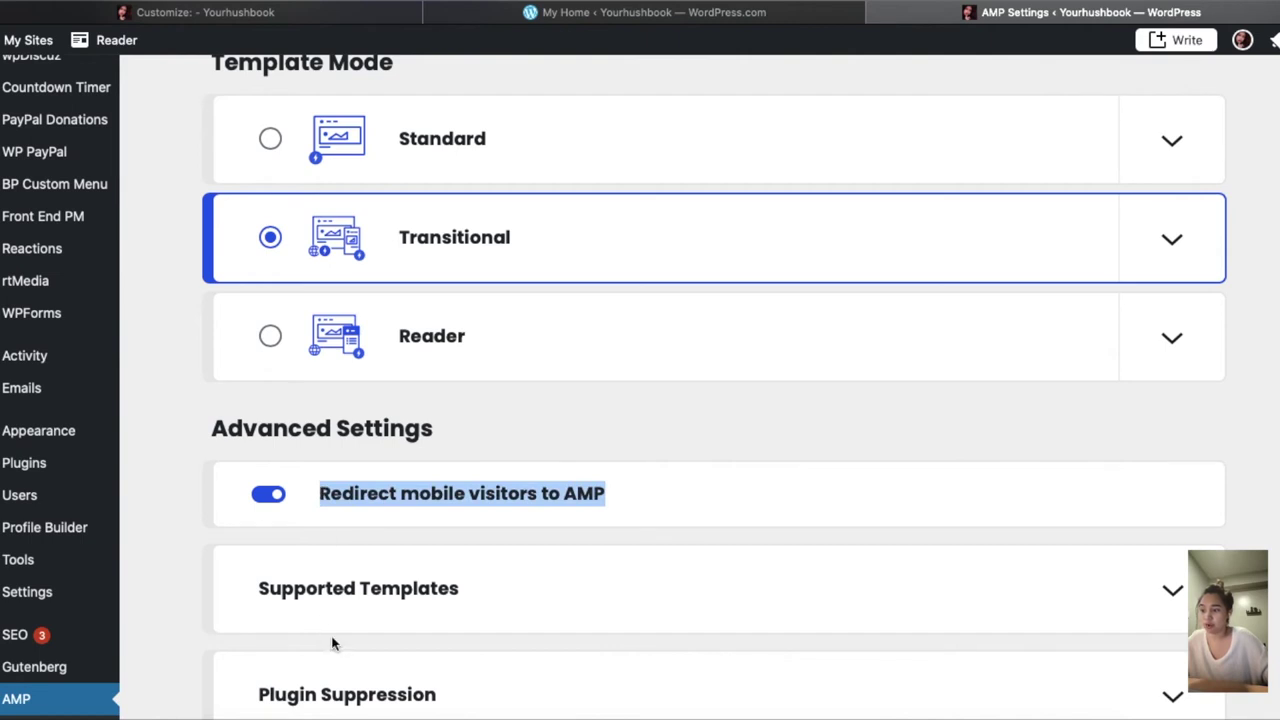
Turn off 'Redirect mobile visitors to AMP' and save the change
left_click(270, 498)
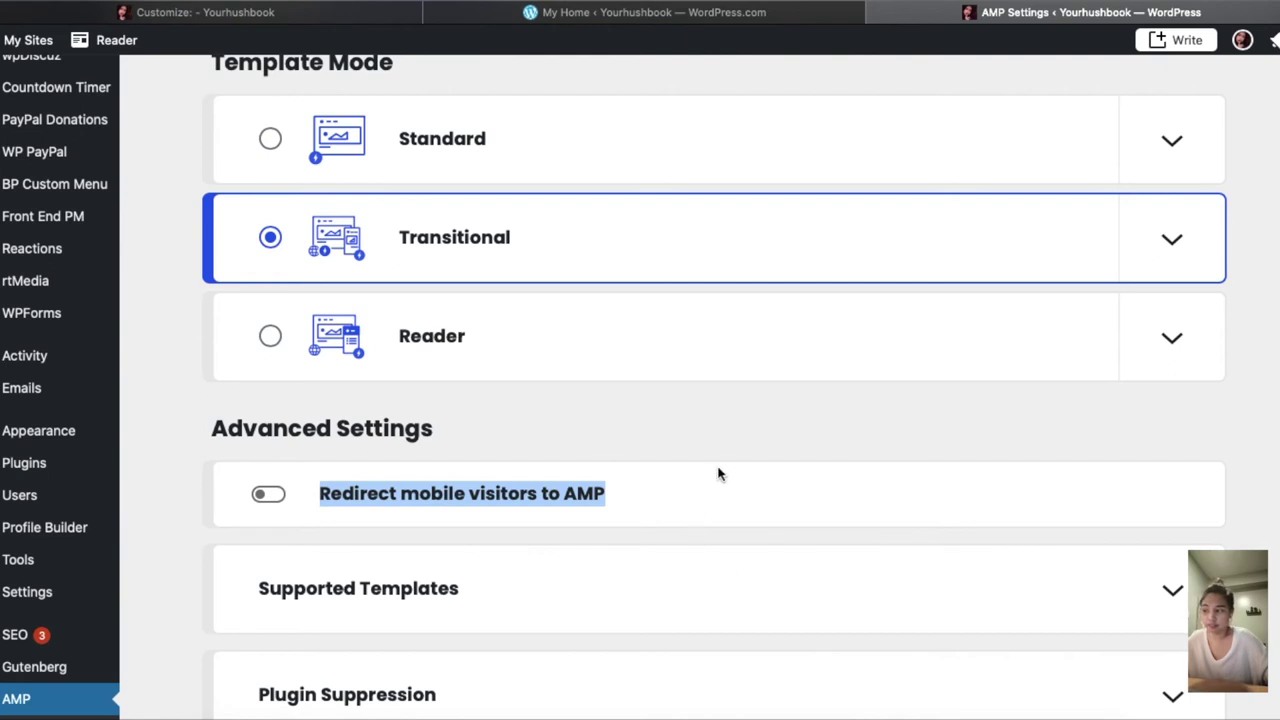
scroll(717, 478, "down", 1)
scroll(717, 478, "down", 3)
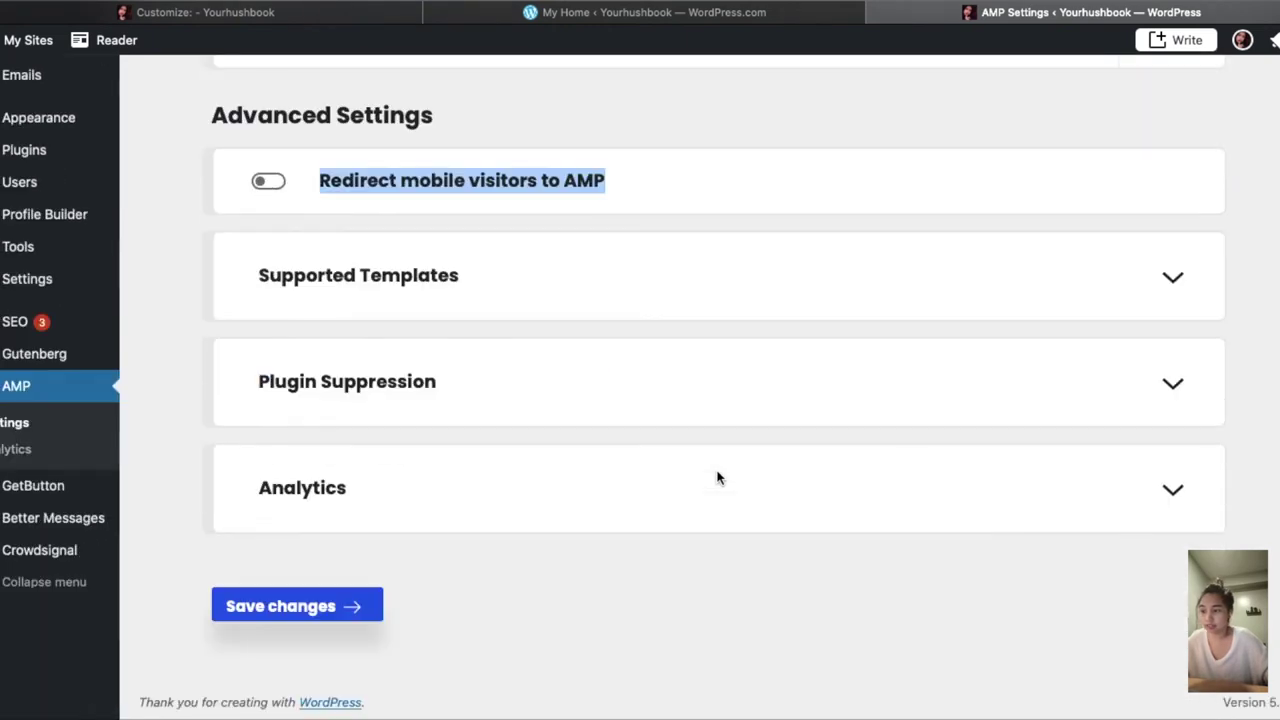
left_click(322, 612)
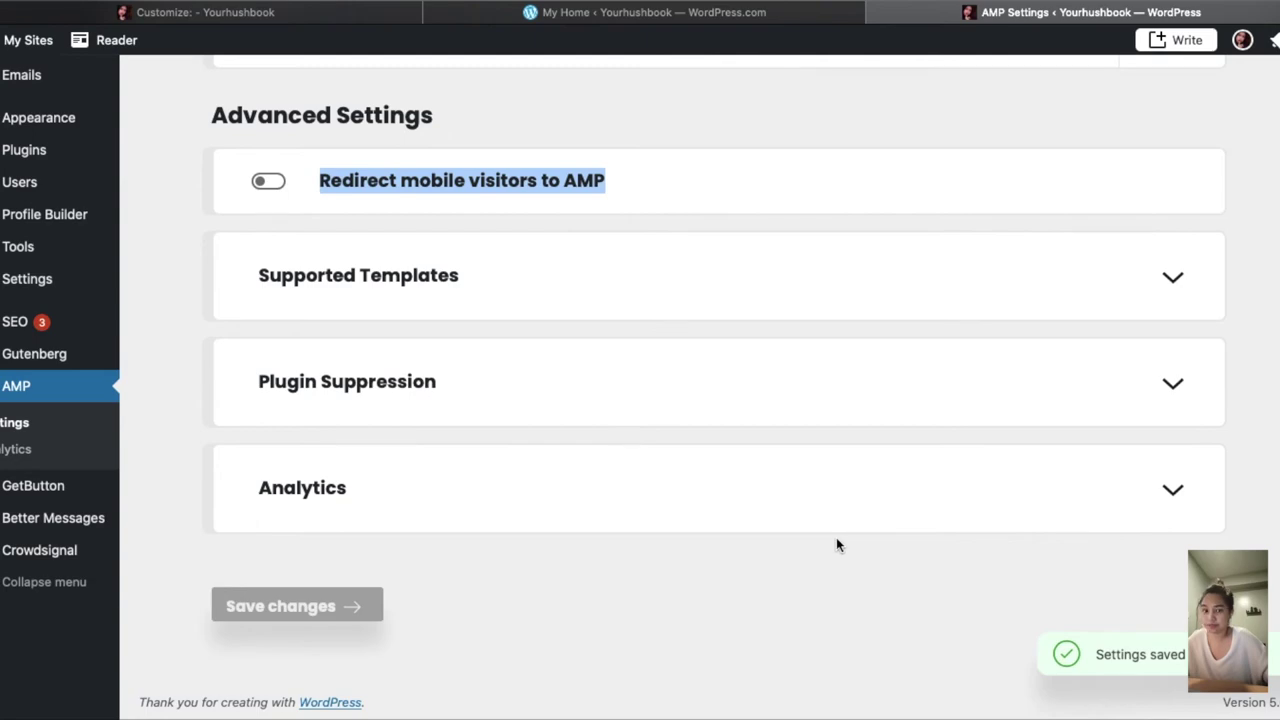
Compare the Customizer and AMP Settings tabs, then go to the WordPress.com Plans page
left_click(308, 14)
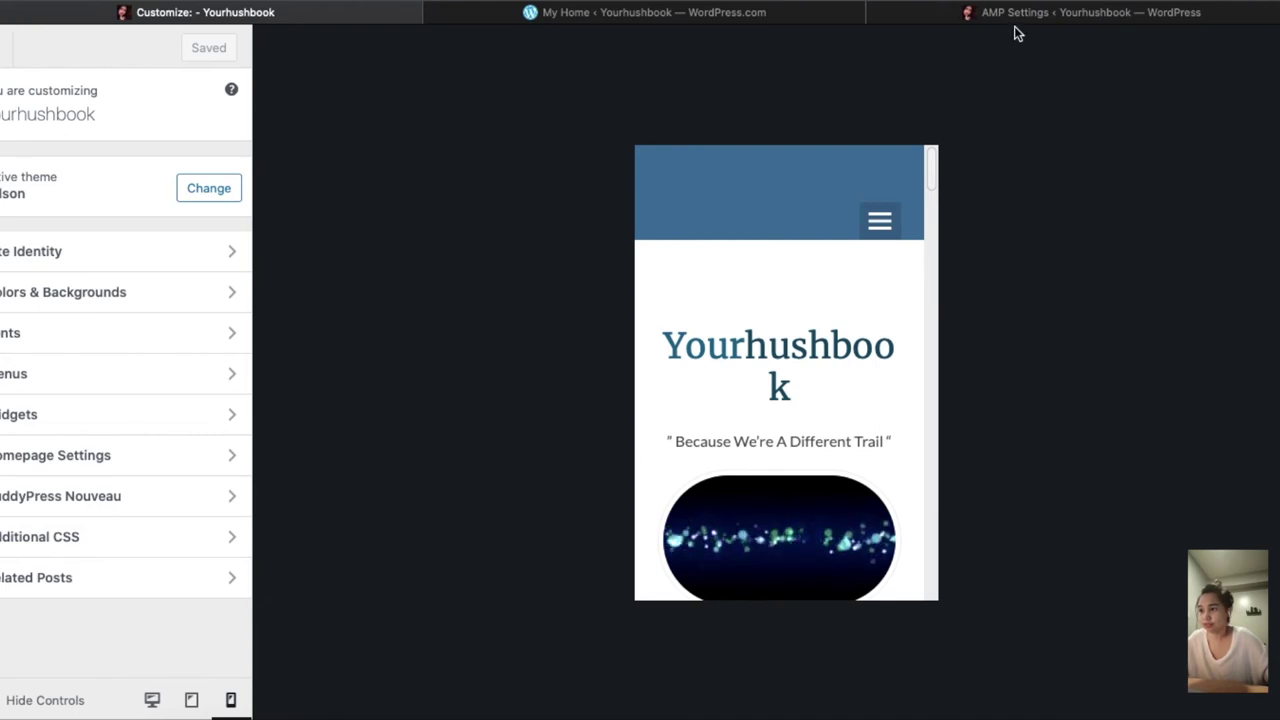
left_click(1052, 14)
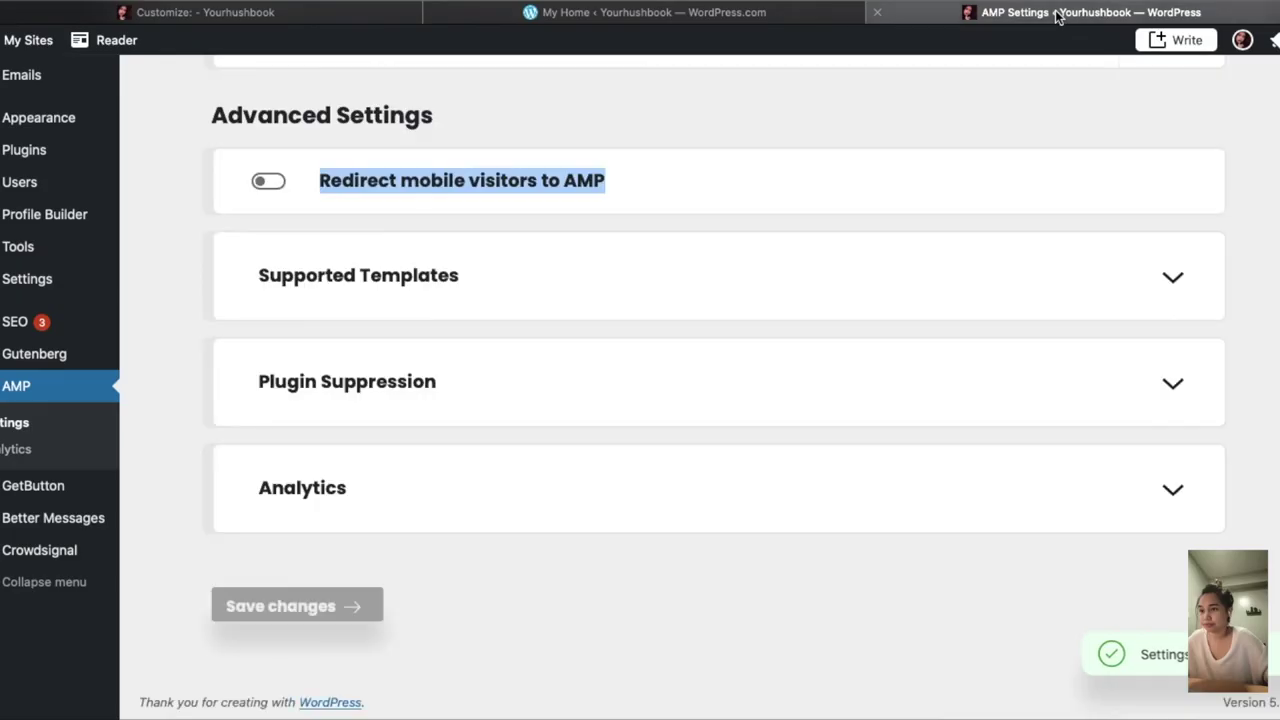
left_click(288, 14)
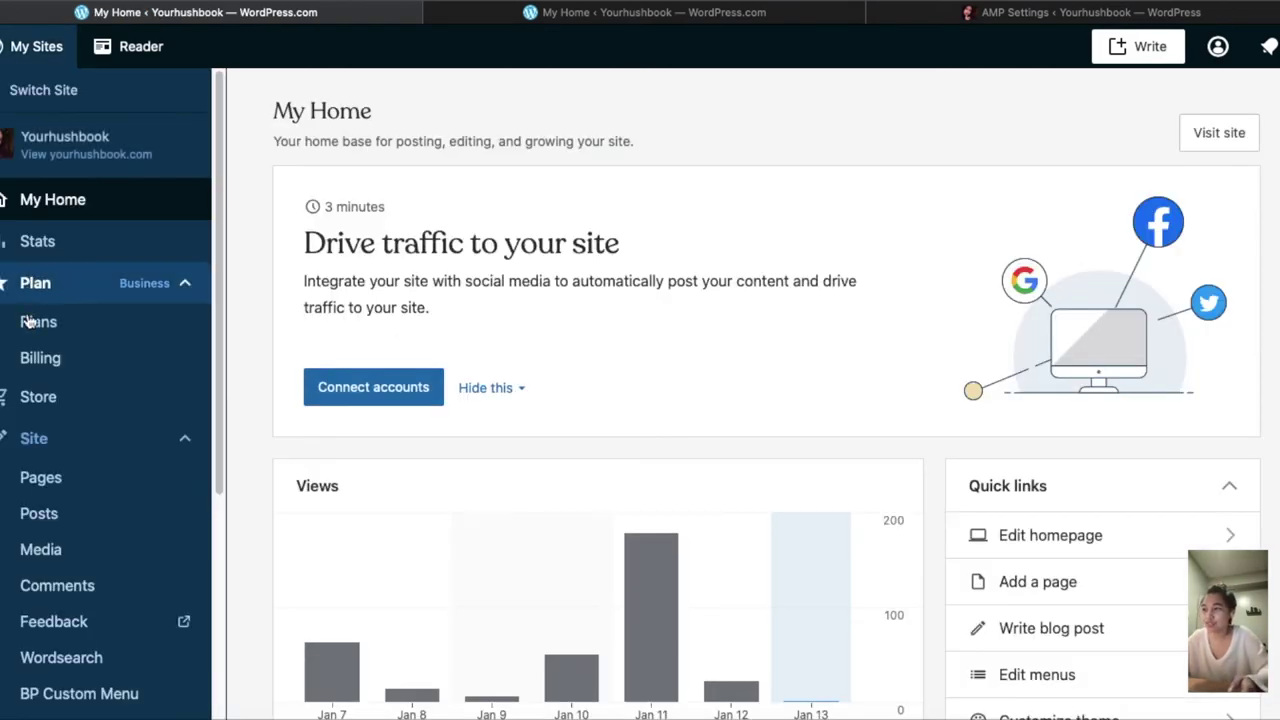
left_click(33, 325)
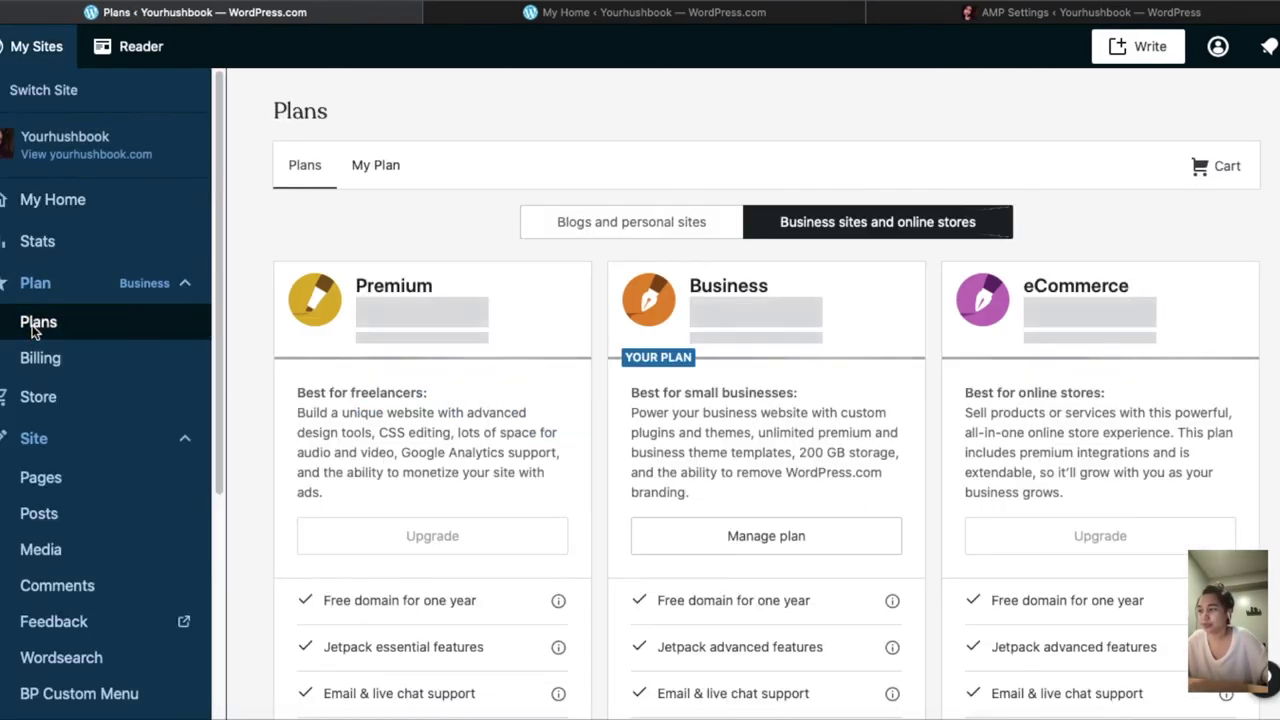
Show the My Plan tab listing the current Business plan features
left_click(390, 170)
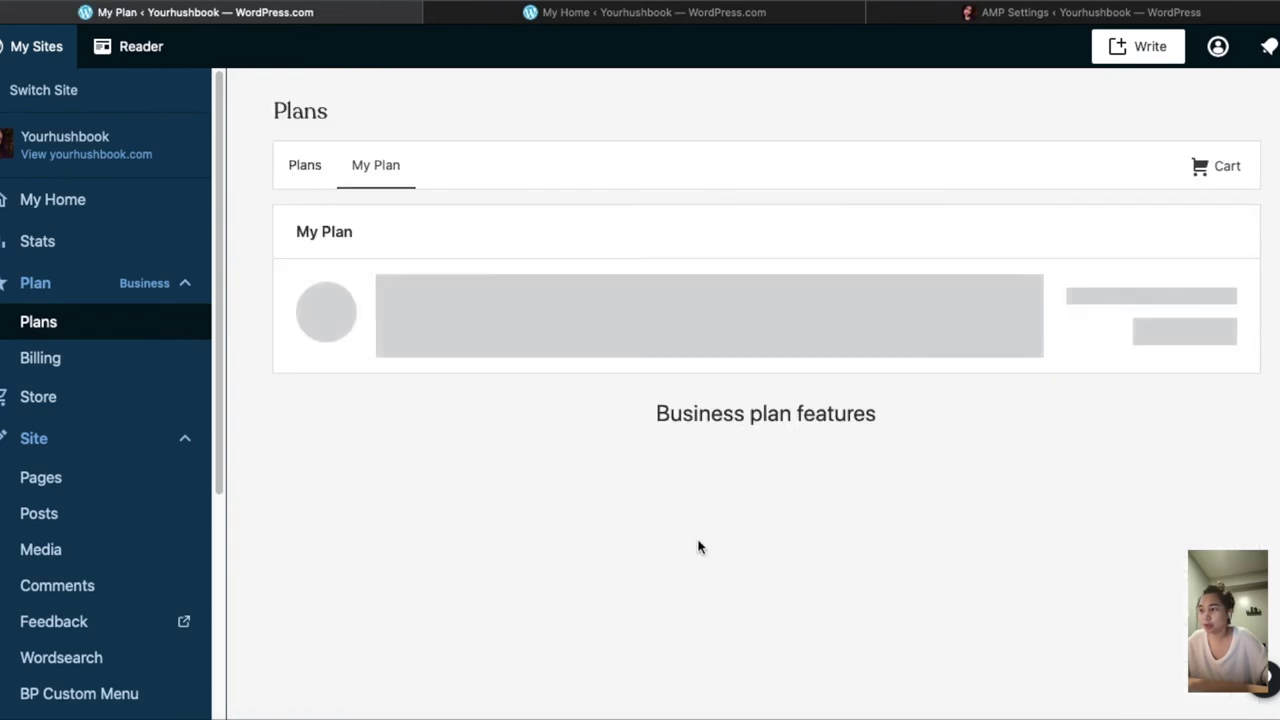
scroll(698, 545, "down", 1)
scroll(698, 545, "down", 5)
scroll(698, 547, "down", 2)
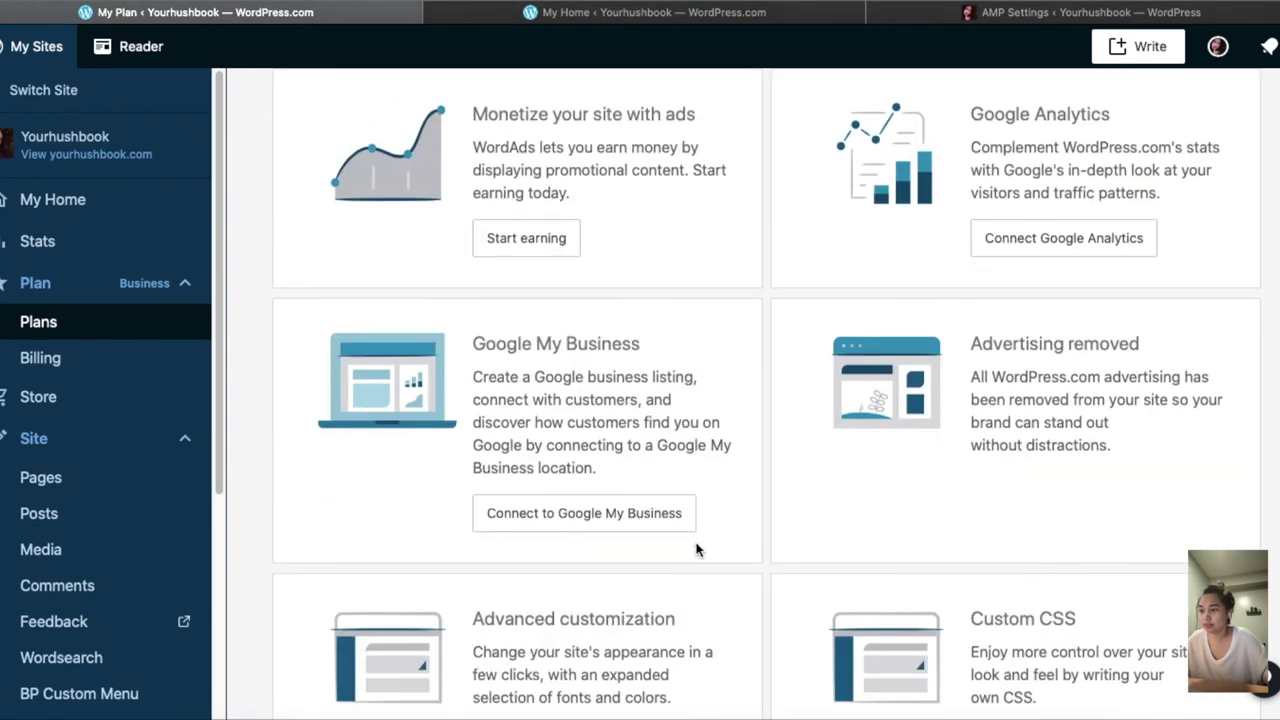
scroll(698, 549, "down", 3)
scroll(622, 648, "down", 5)
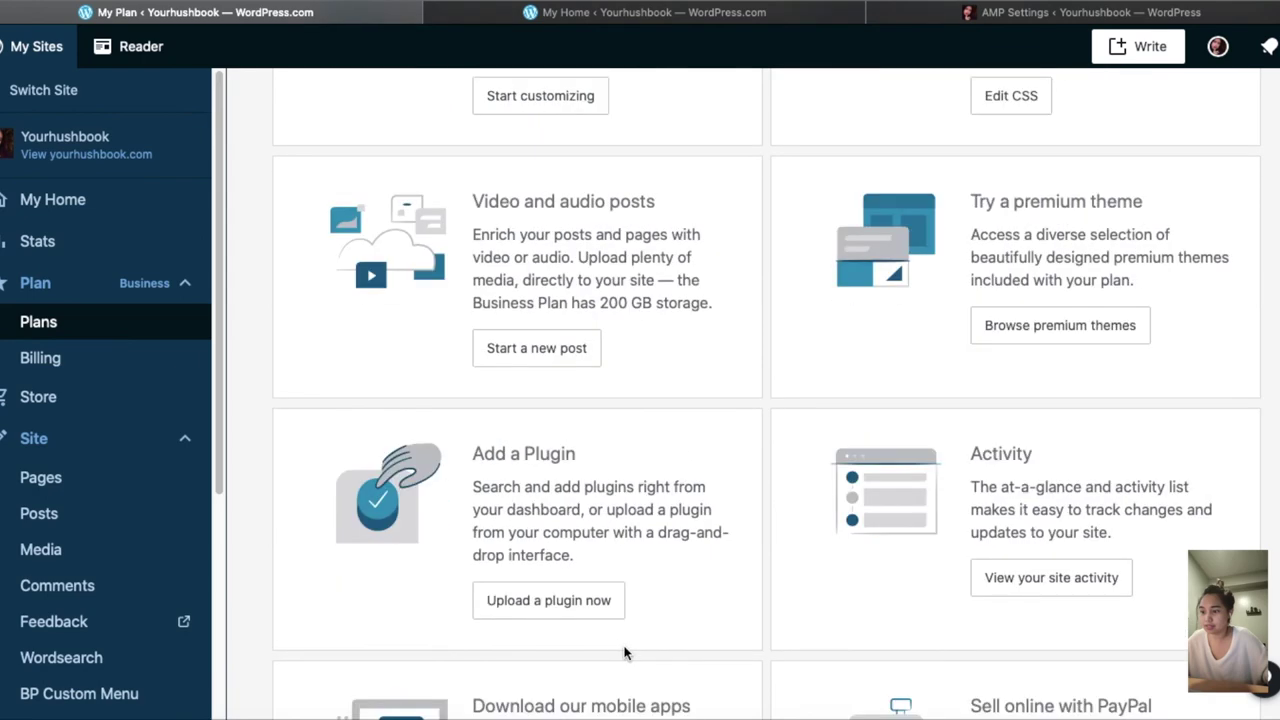
scroll(625, 648, "down", 2)
scroll(625, 648, "up", 10)
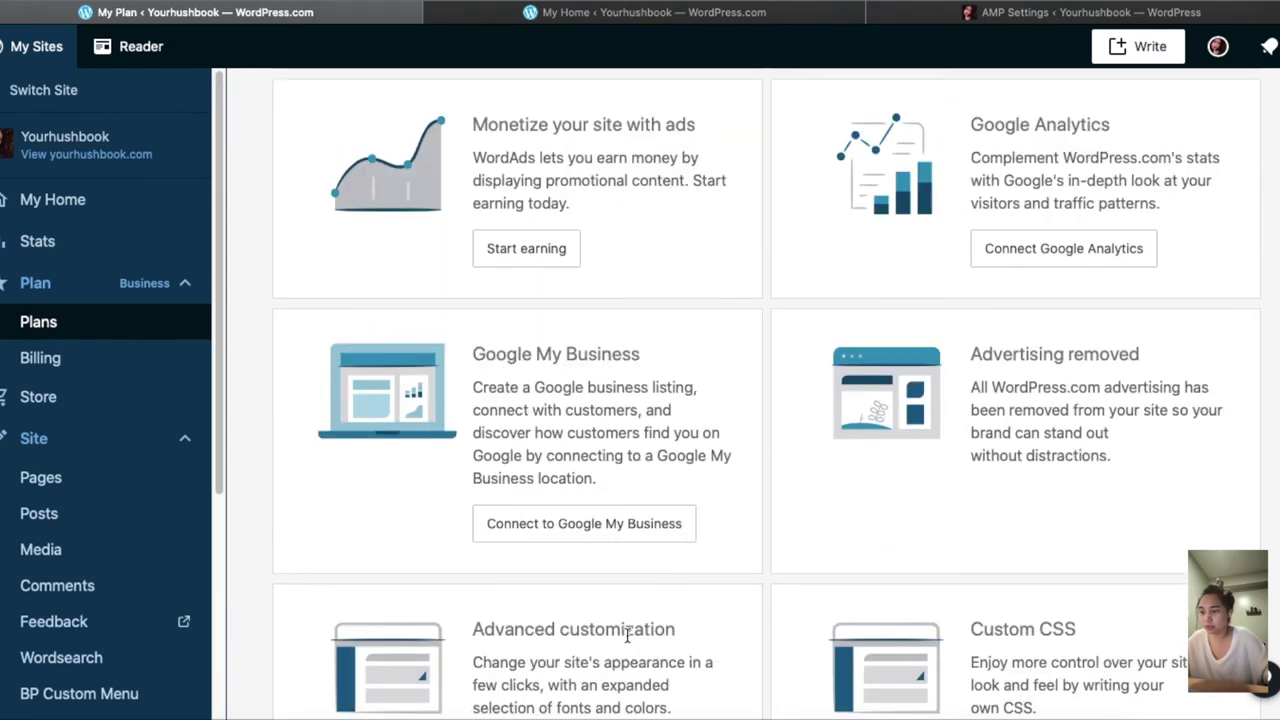
scroll(628, 636, "up", 1)
scroll(628, 638, "up", 4)
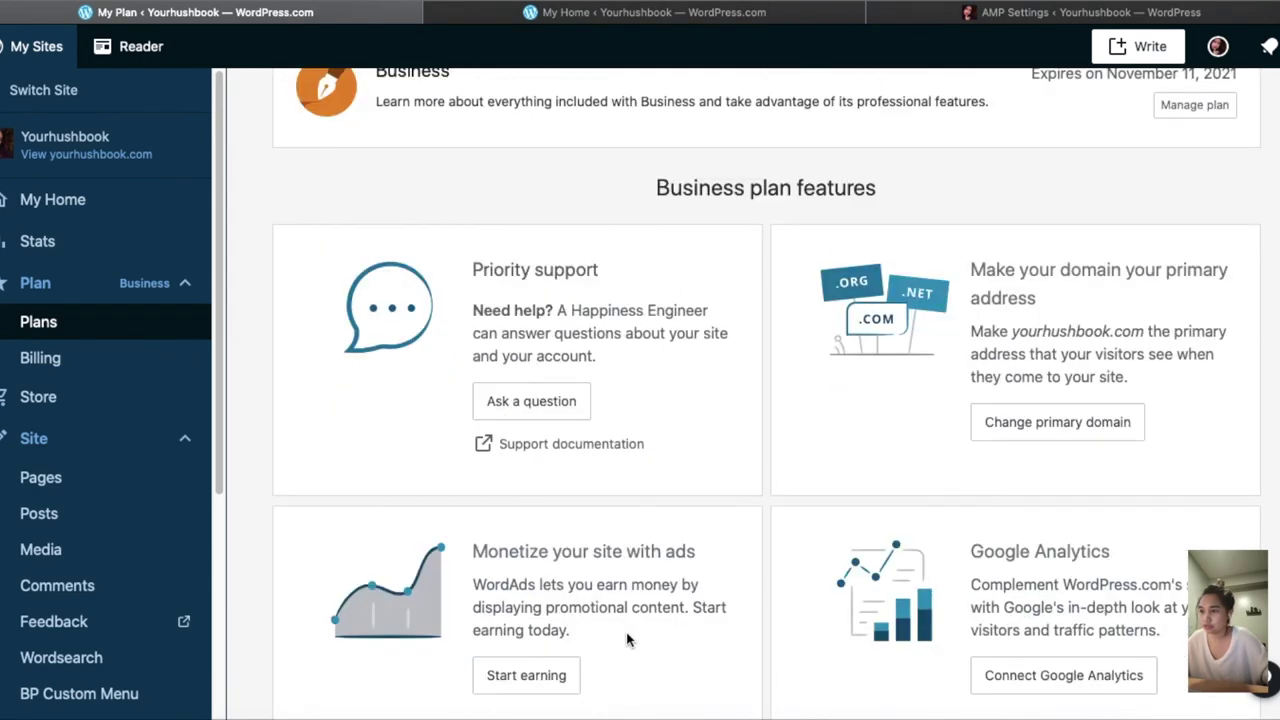
Scroll to the Advanced customization card and open the site Customizer from it
scroll(628, 640, "down", 1)
scroll(628, 640, "down", 1)
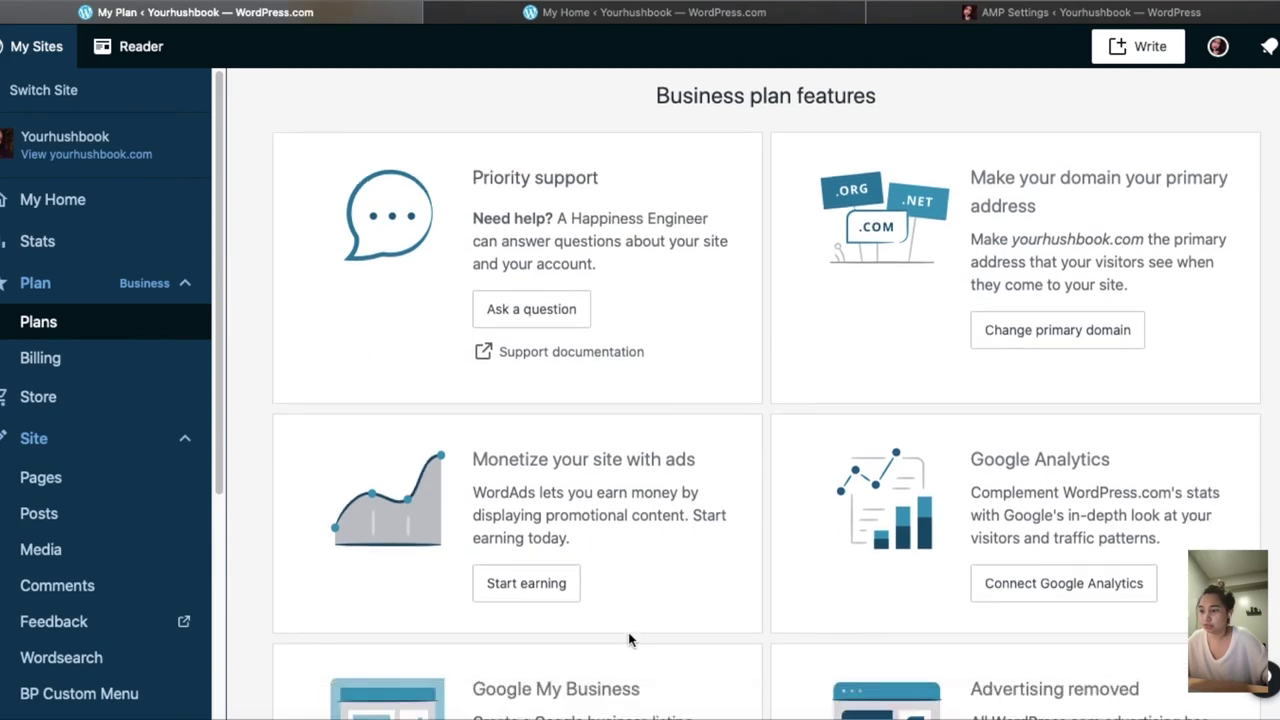
scroll(628, 640, "down", 2)
scroll(628, 640, "down", 3)
scroll(628, 640, "down", 1)
scroll(628, 640, "down", 1)
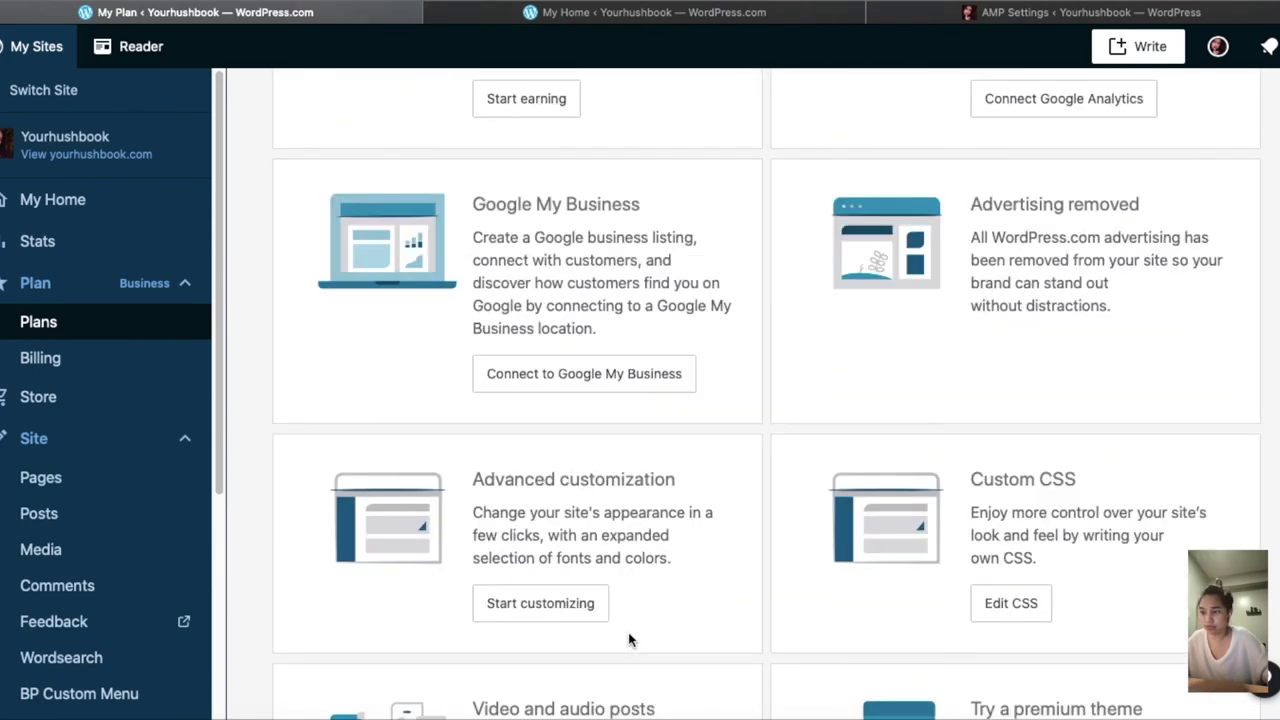
scroll(628, 640, "down", 4)
scroll(630, 640, "down", 5)
scroll(630, 640, "down", 2)
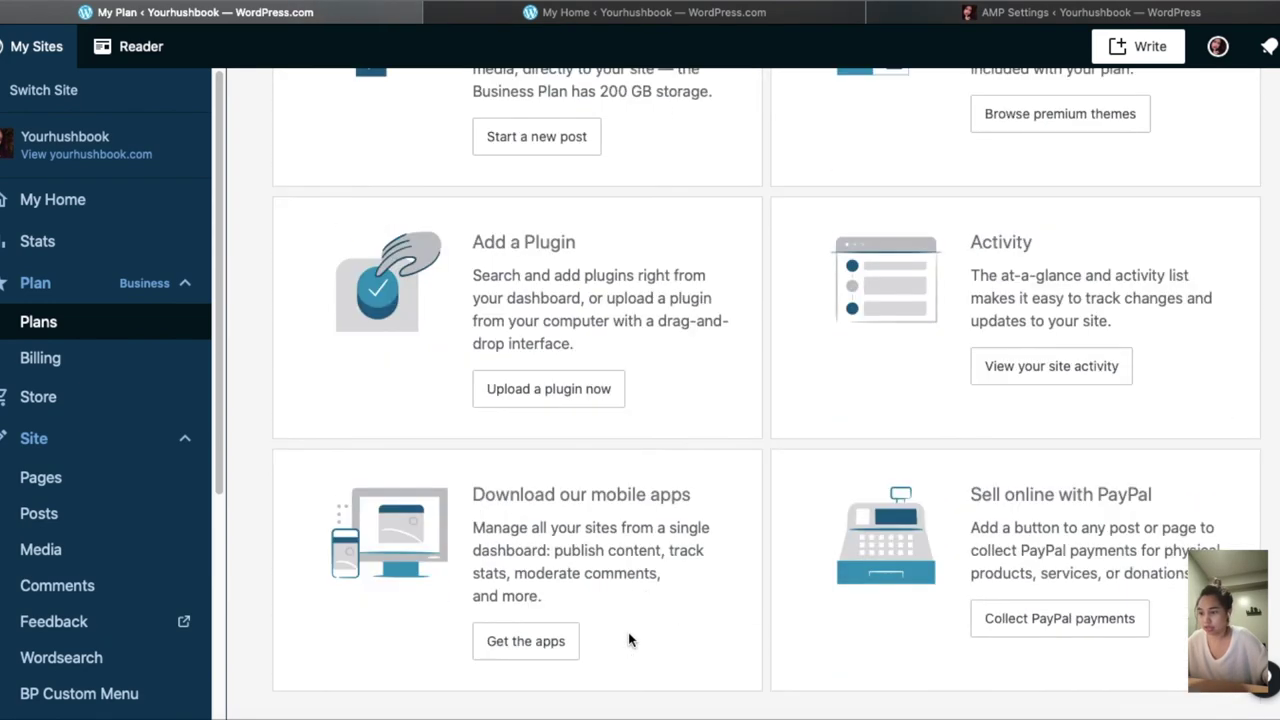
scroll(630, 640, "up", 10)
scroll(628, 632, "up", 1)
scroll(628, 632, "up", 5)
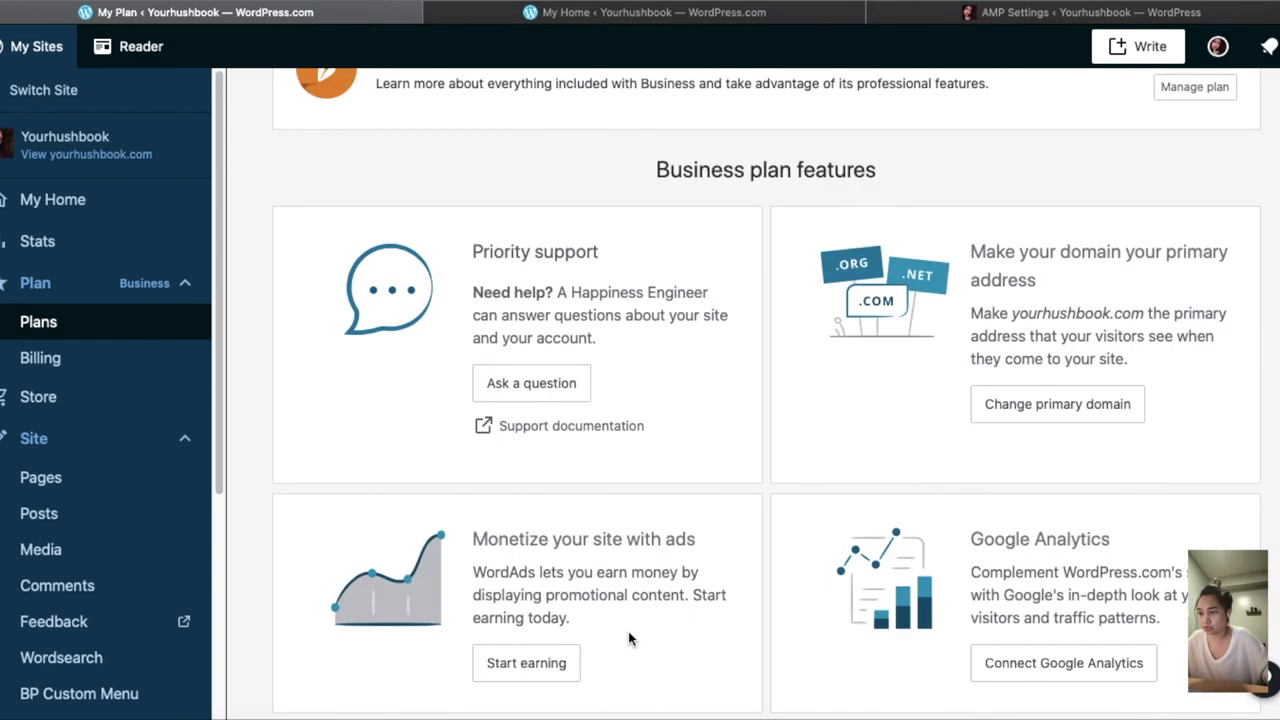
scroll(628, 631, "down", 4)
scroll(628, 631, "down", 1)
scroll(628, 631, "down", 5)
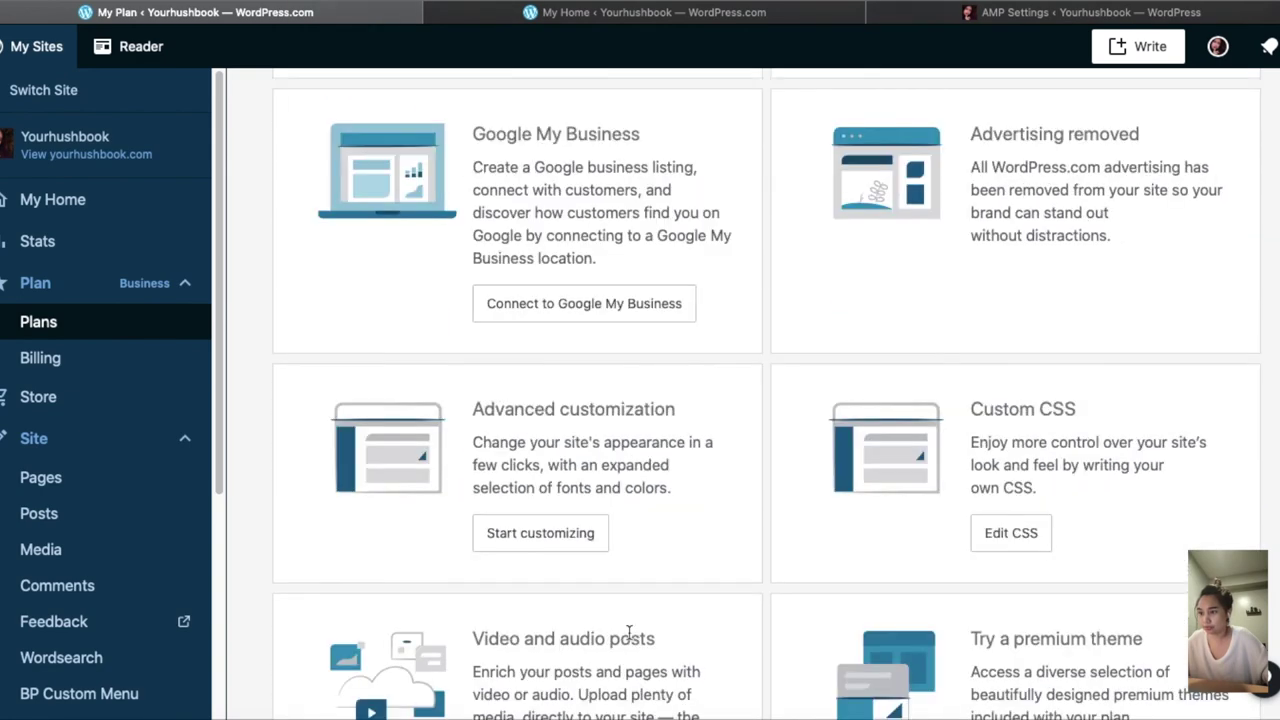
left_click(568, 533)
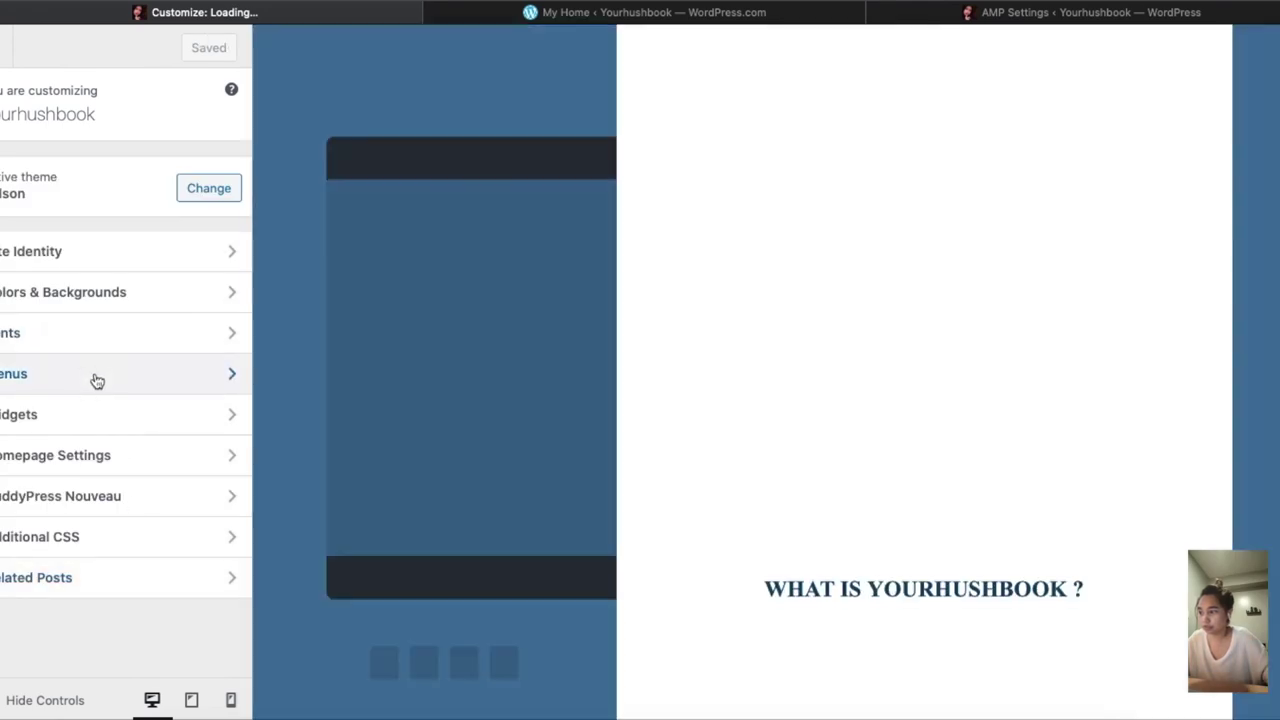
Open the Menus panel and test the hamburger menu in the mobile-width preview
left_click(95, 380)
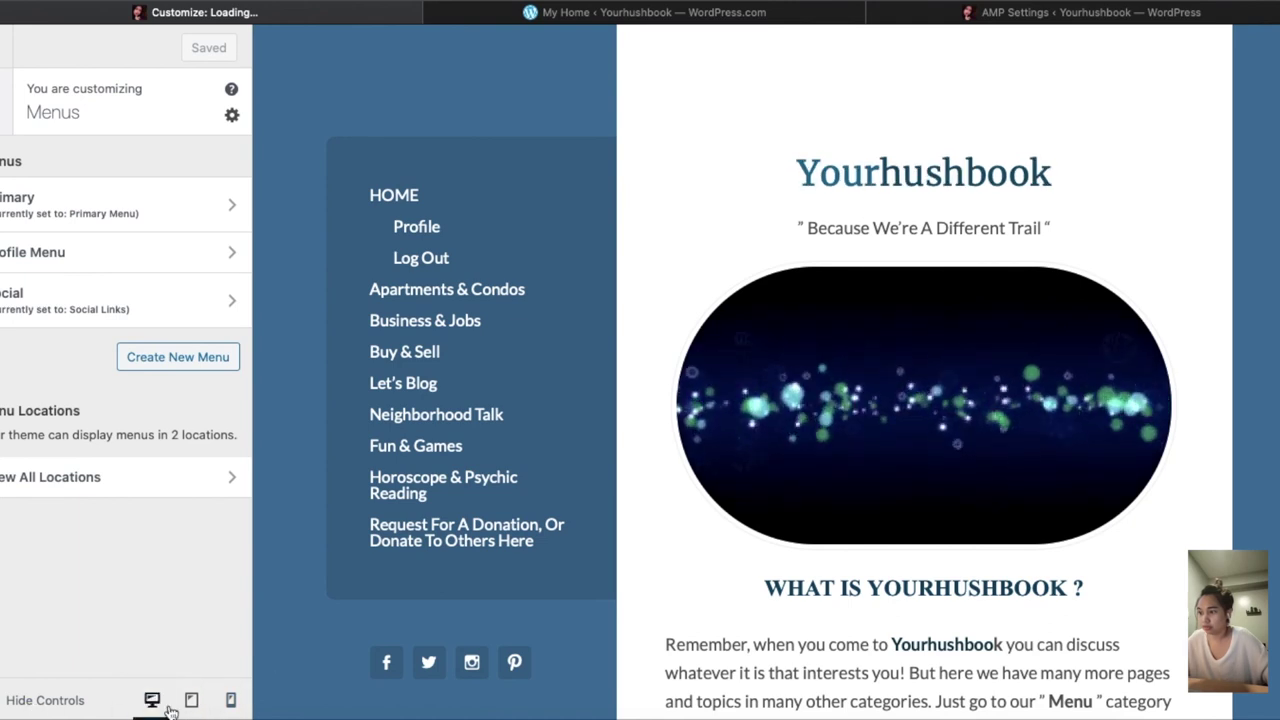
left_click(230, 700)
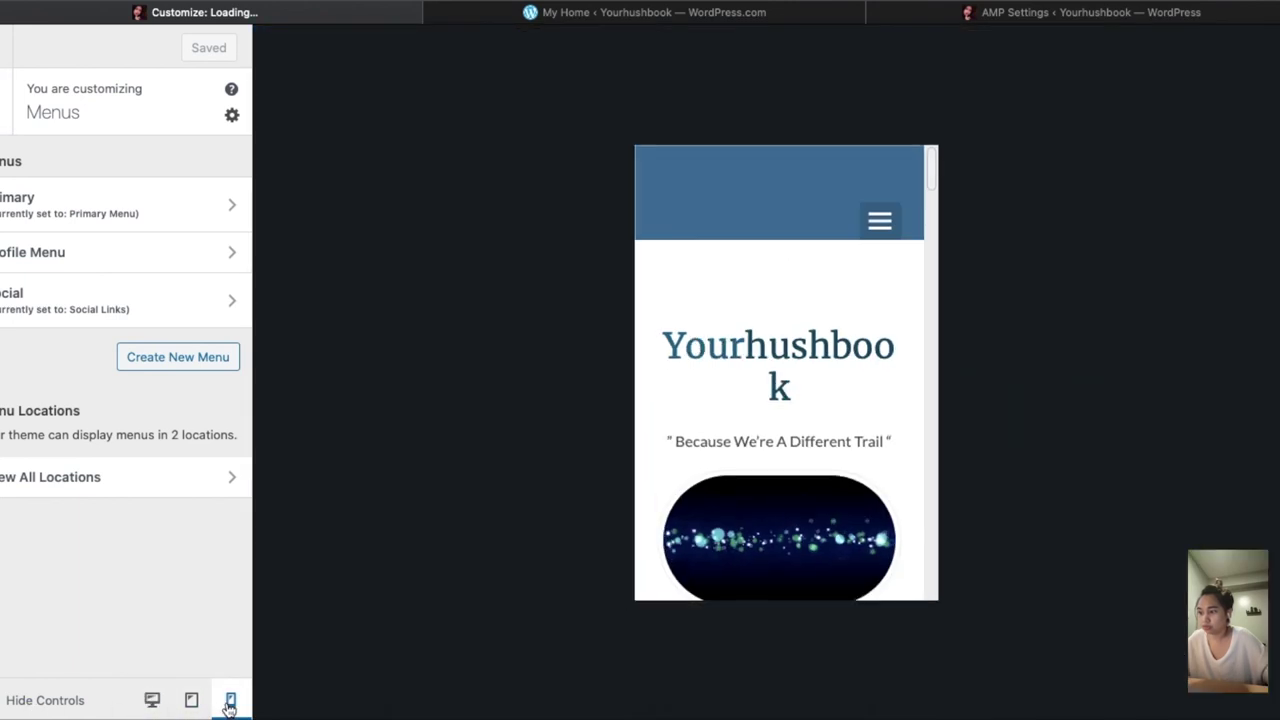
left_click(880, 218)
scroll(813, 443, "down", 2)
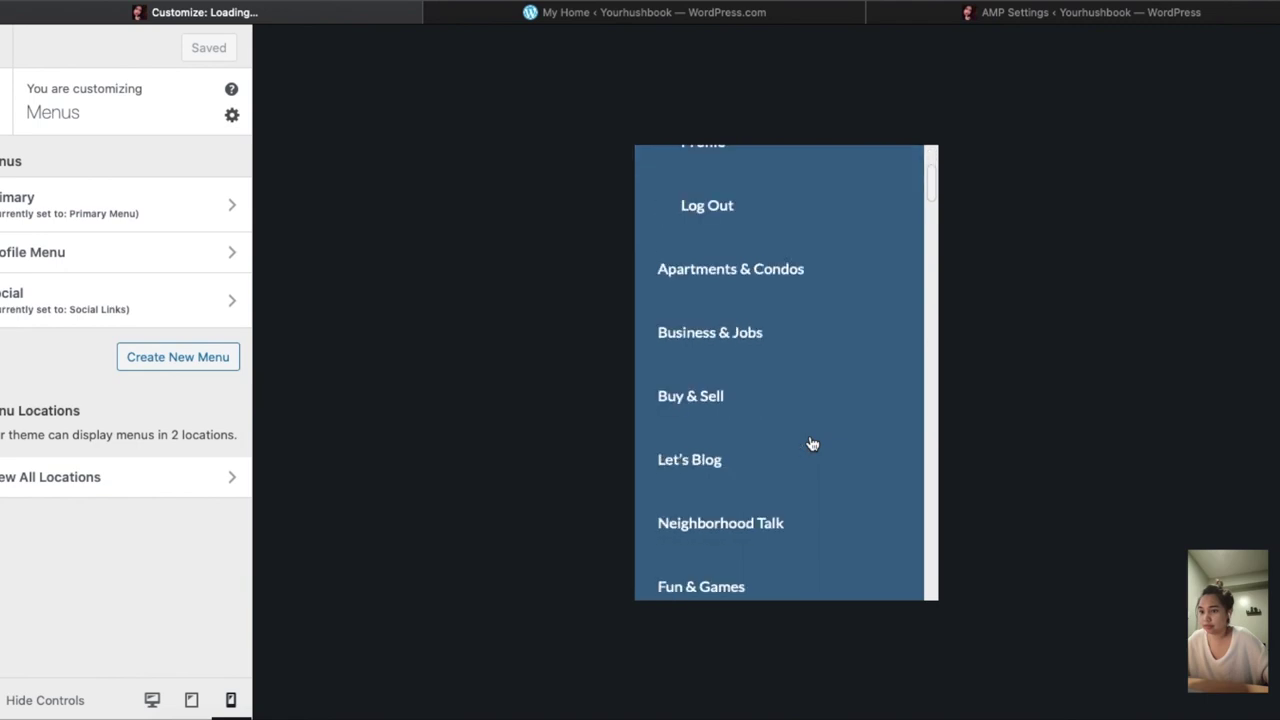
scroll(813, 443, "down", 3)
scroll(813, 440, "up", 5)
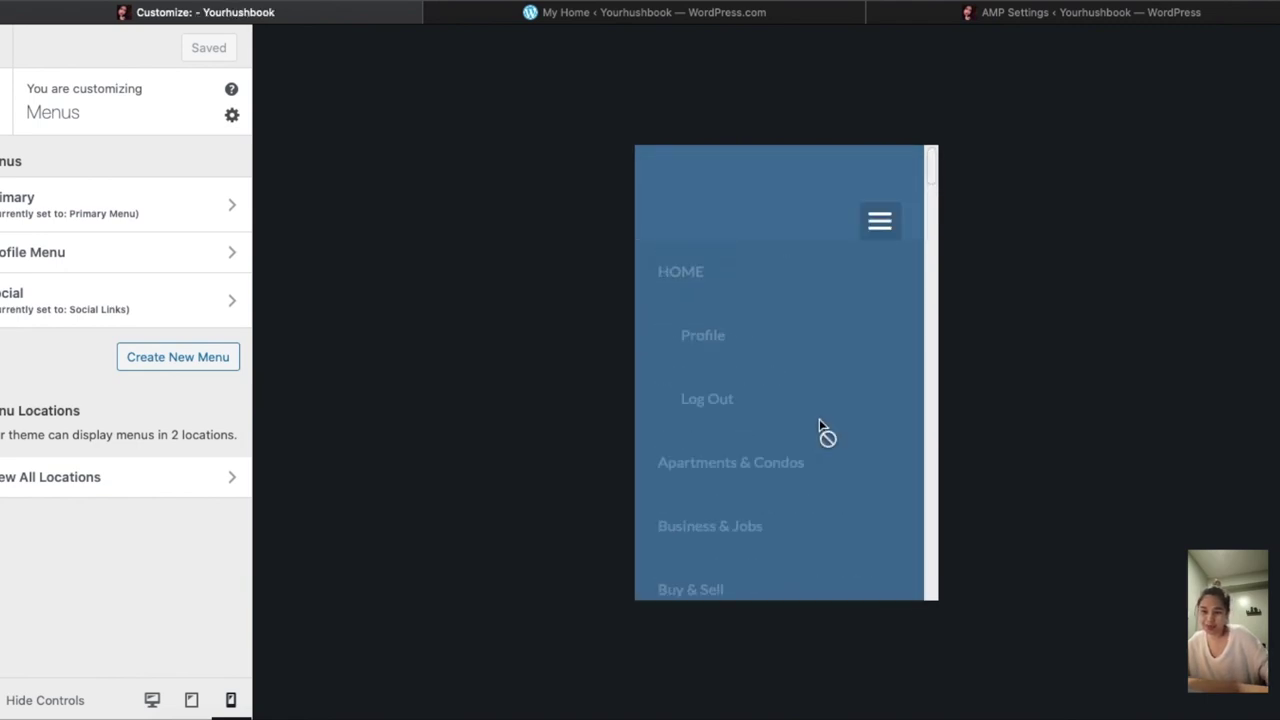